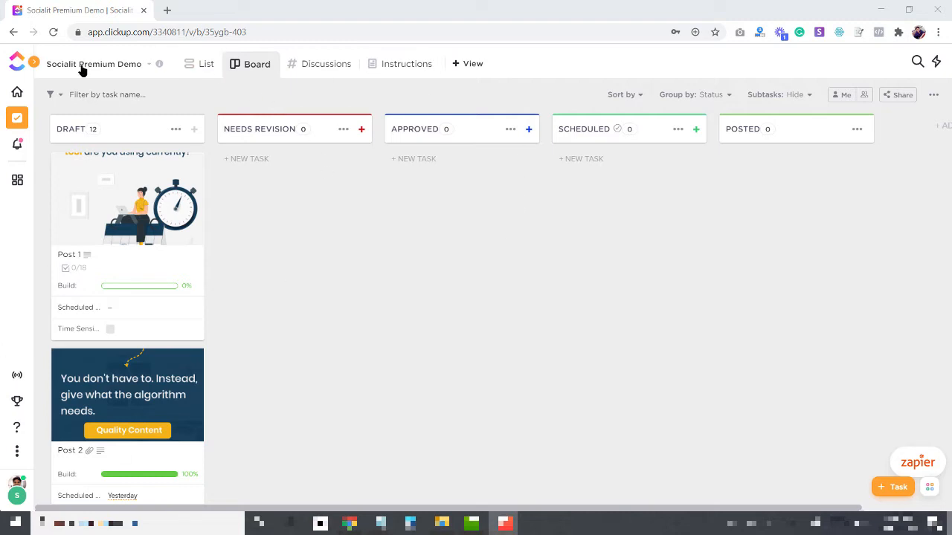
Open the Socialit Premium Demo list and look through its tasks in both the List and Board views
mouse_move(13, 120)
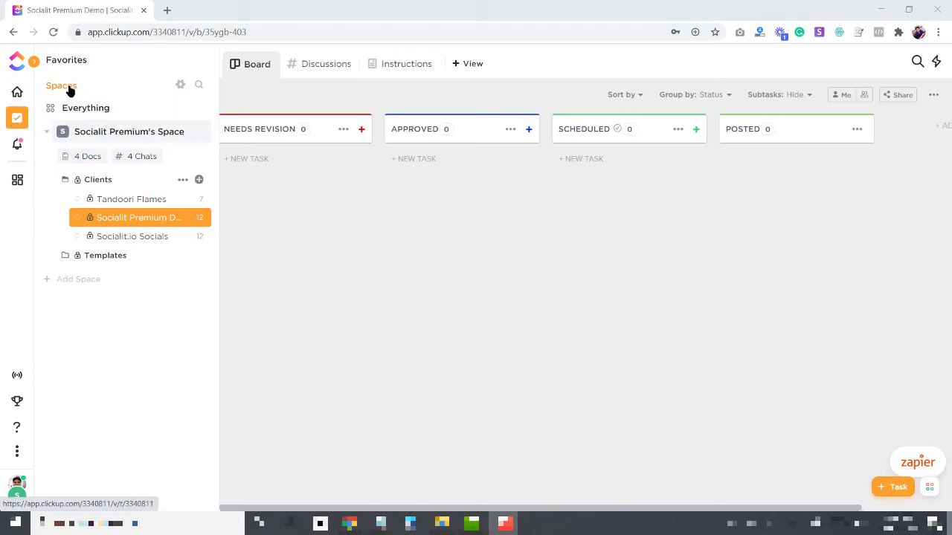
left_click(137, 222)
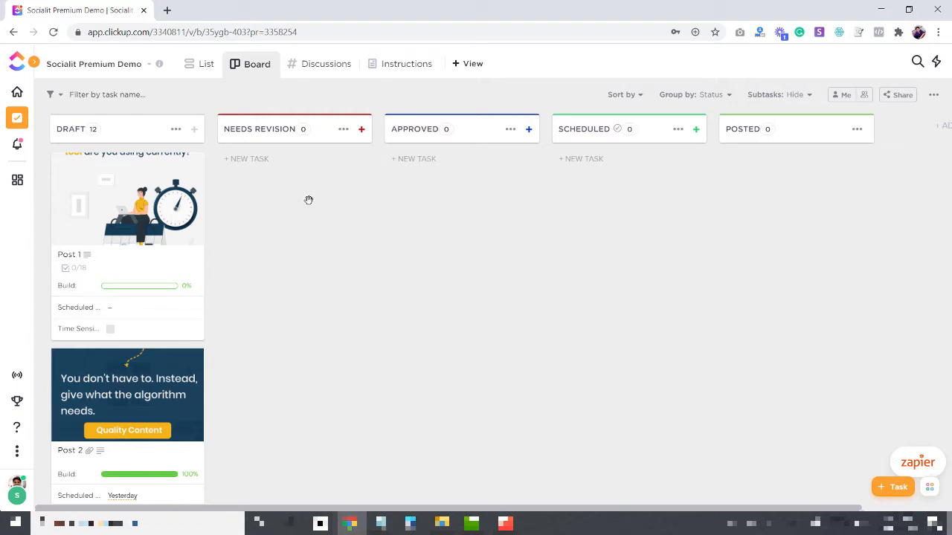
left_click(208, 69)
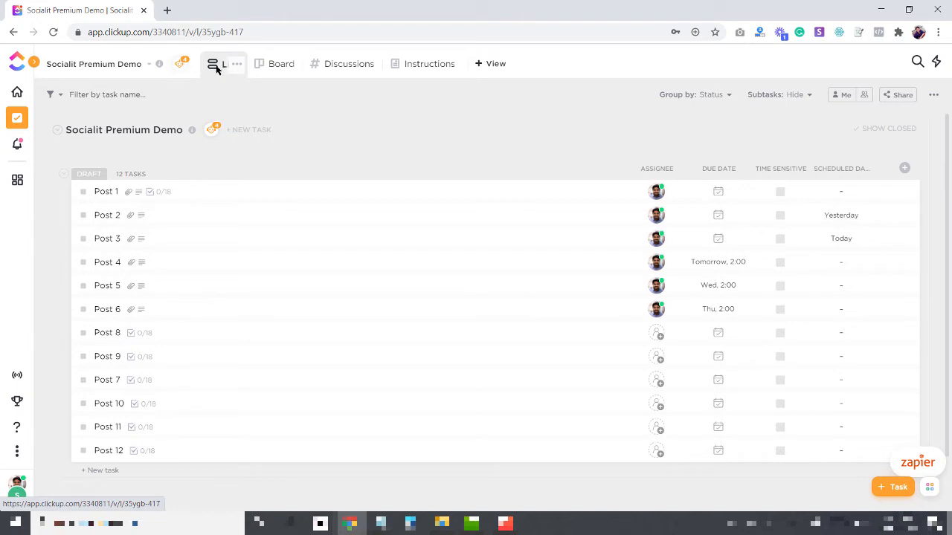
scroll(206, 199, "down", 1)
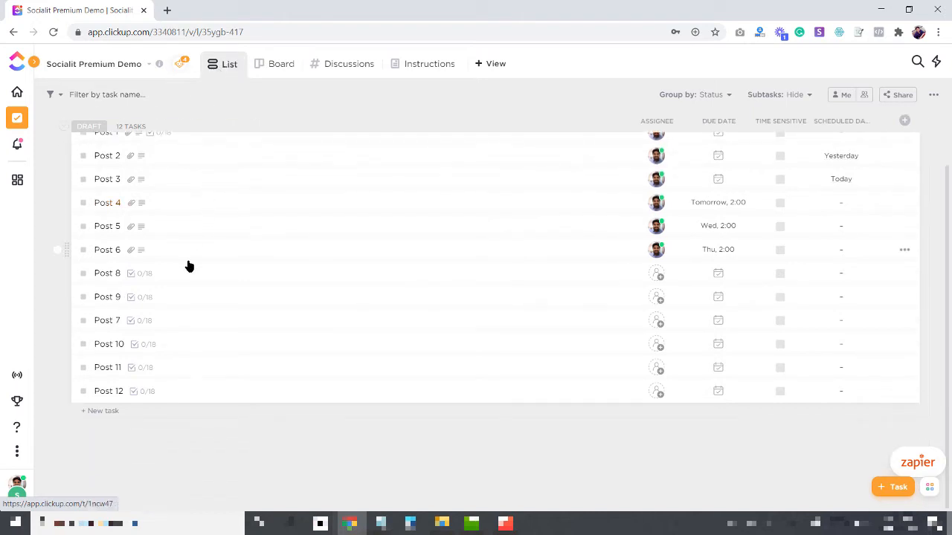
scroll(189, 266, "up", 1)
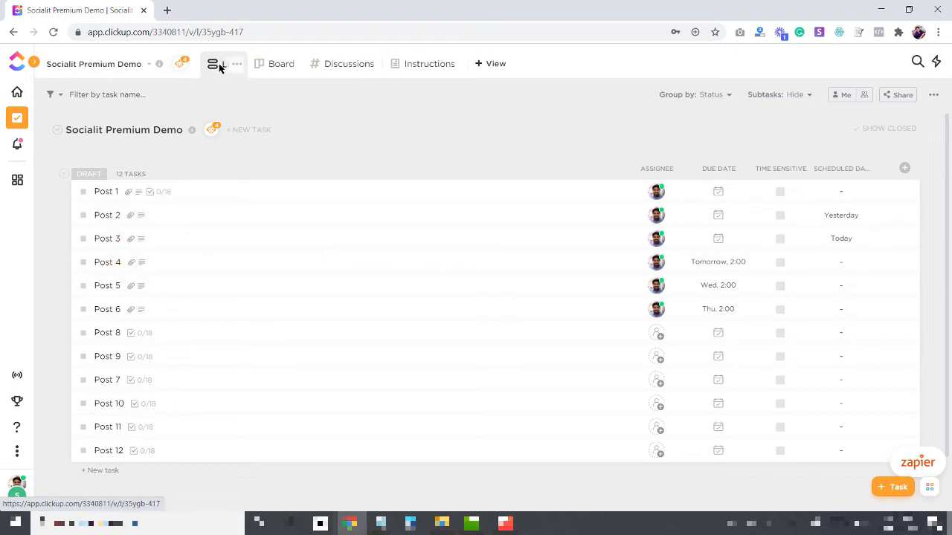
left_click(268, 64)
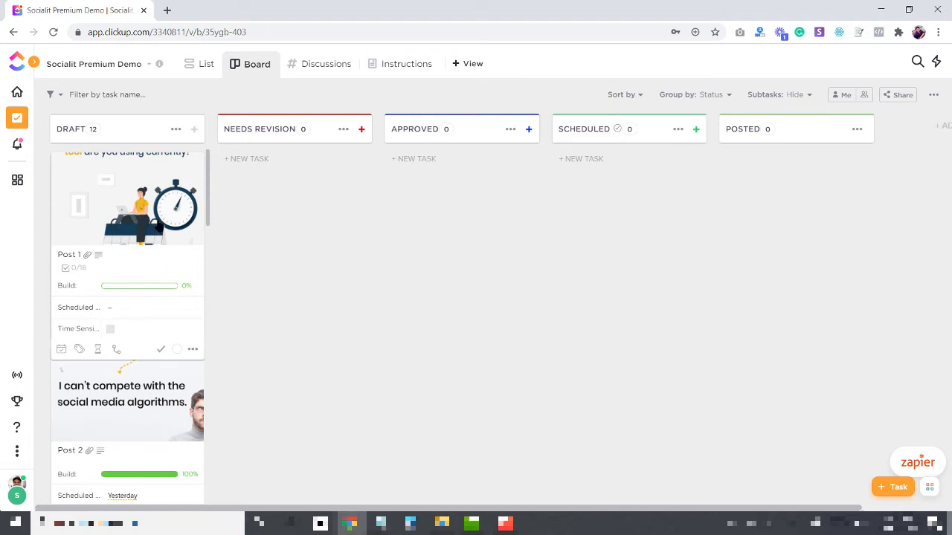
left_click(194, 67)
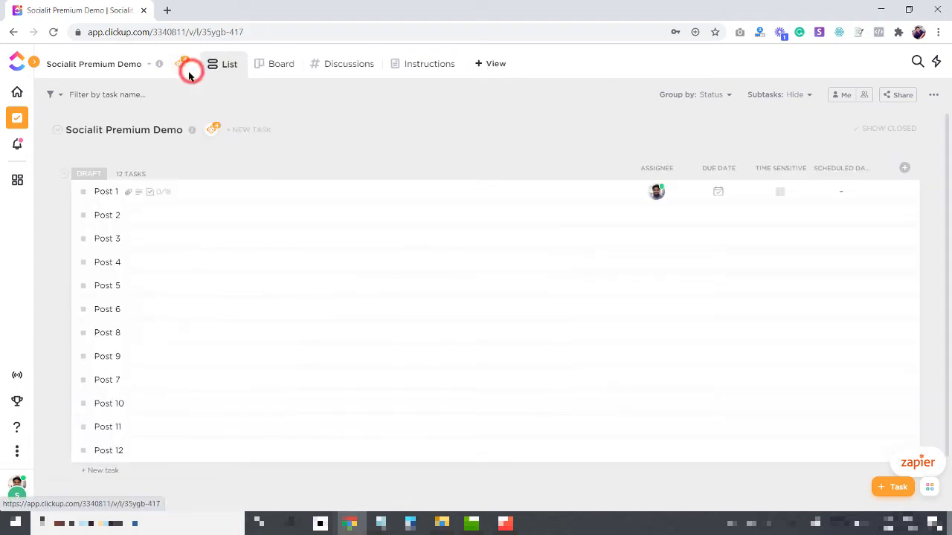
left_click(256, 77)
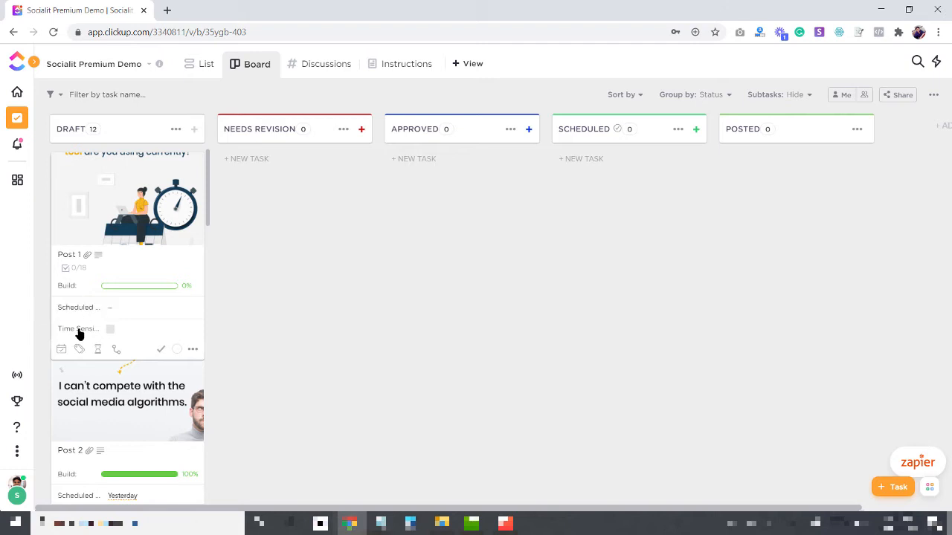
Open the Post 1 task from the Draft column and expand its description to read the full caption
left_click(125, 222)
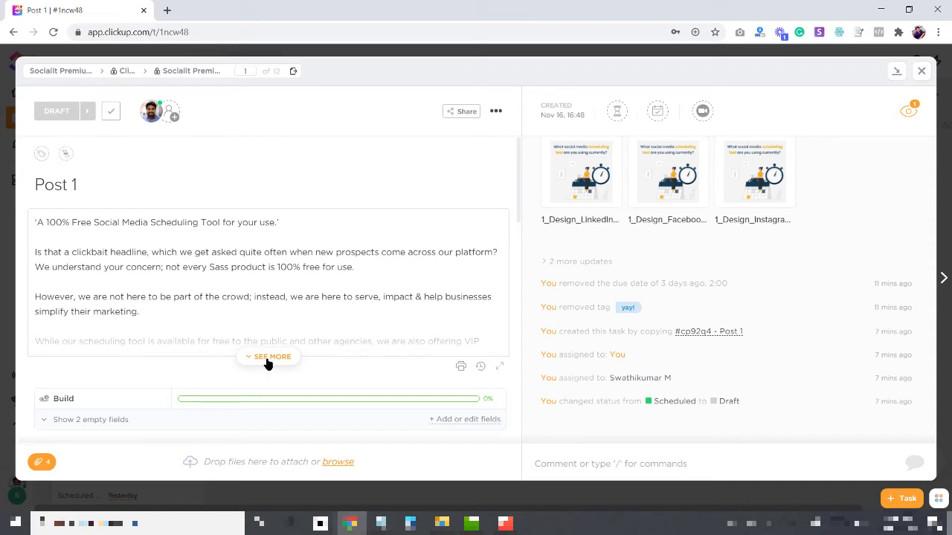
left_click(268, 358)
left_click_drag(38, 221, 189, 340)
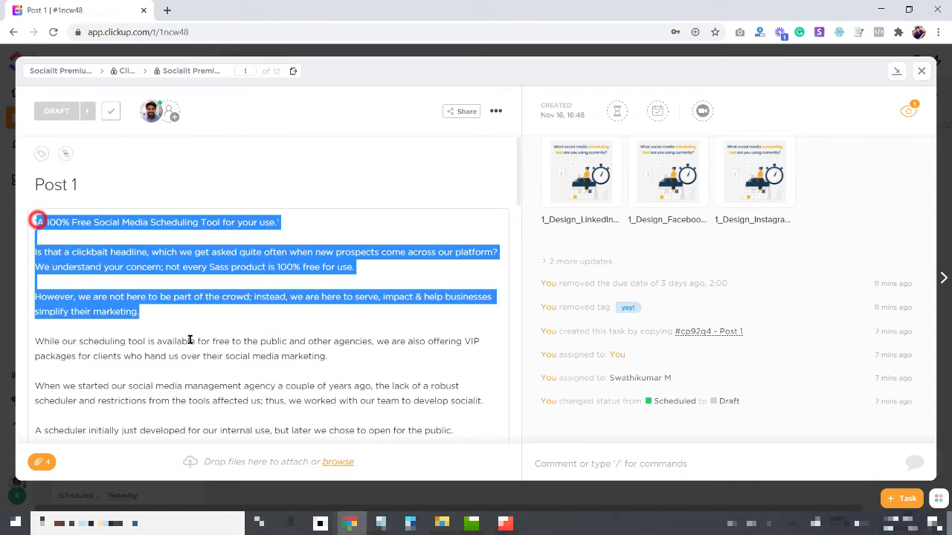
scroll(190, 340, "down", 3)
left_click(186, 329)
left_click(298, 319)
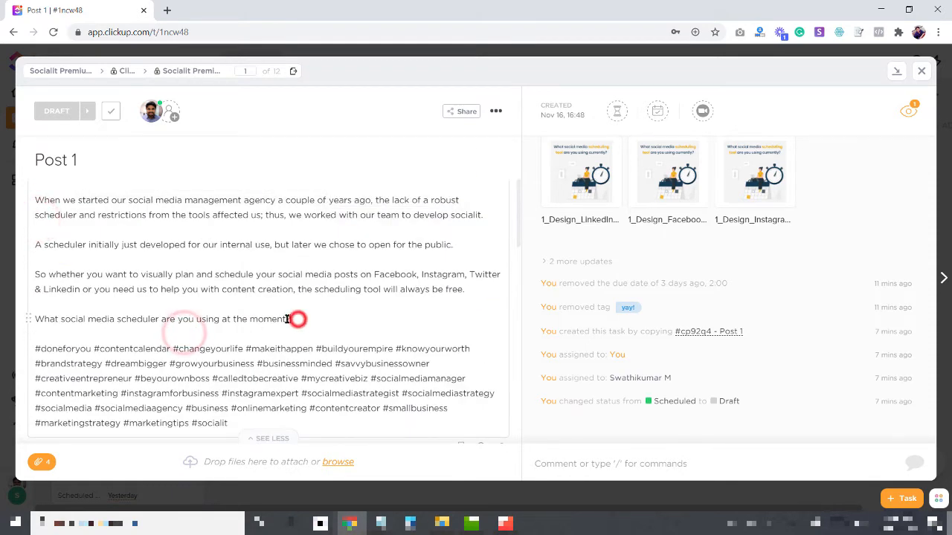
scroll(288, 319, "up", 1)
left_click_drag(304, 381, 49, 213)
scroll(67, 241, "up", 2)
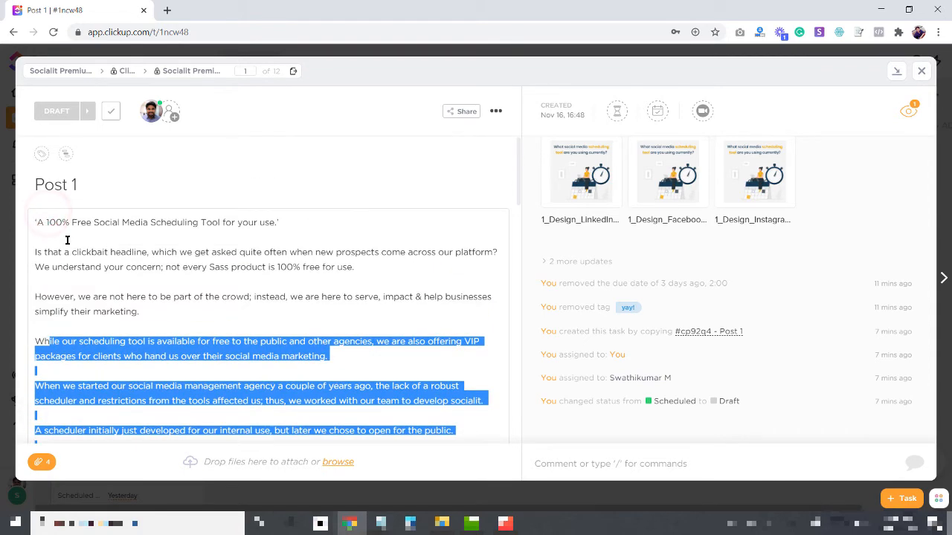
Examine the hashtag block at the end of Post 1's description, from #doneforyou to #socialit
scroll(74, 297, "down", 4)
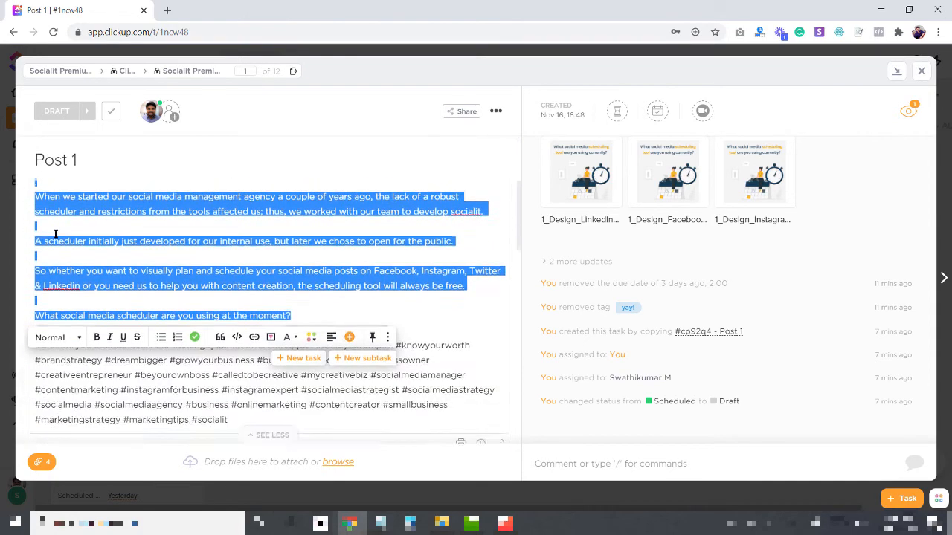
left_click(78, 314)
left_click_drag(52, 290, 149, 355)
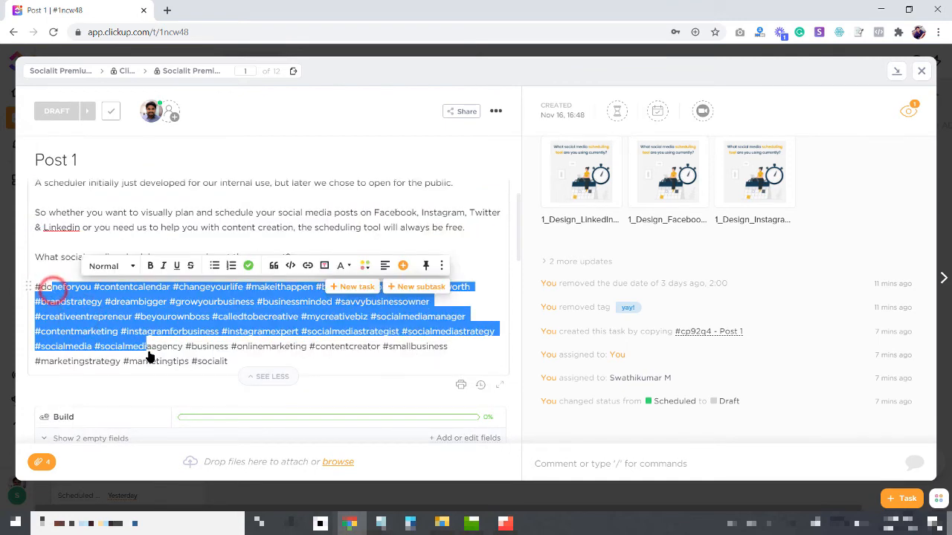
left_click(138, 346)
left_click(192, 358)
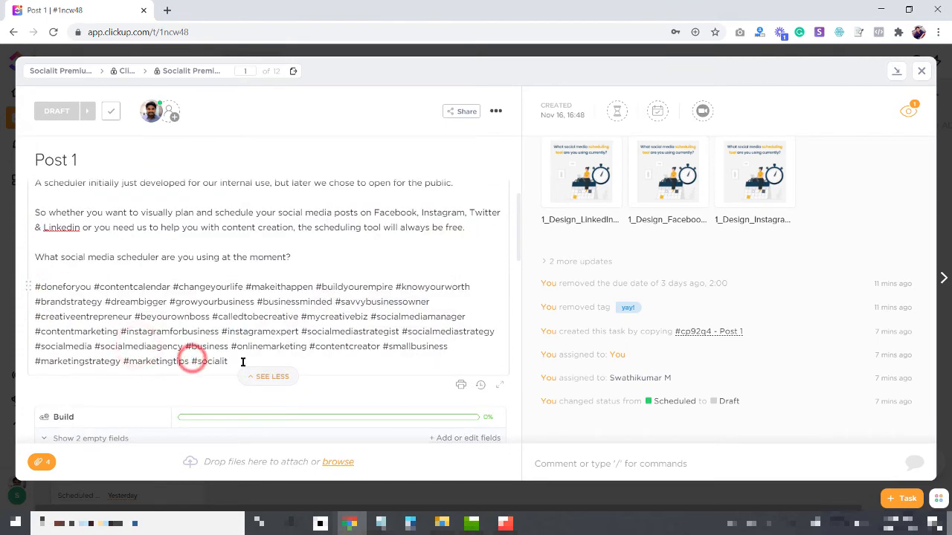
Preview Post 1's attached design images one after another, starting with 1_Design_Twitter.png, and close the preview
scroll(126, 292, "down", 5)
scroll(126, 292, "down", 5)
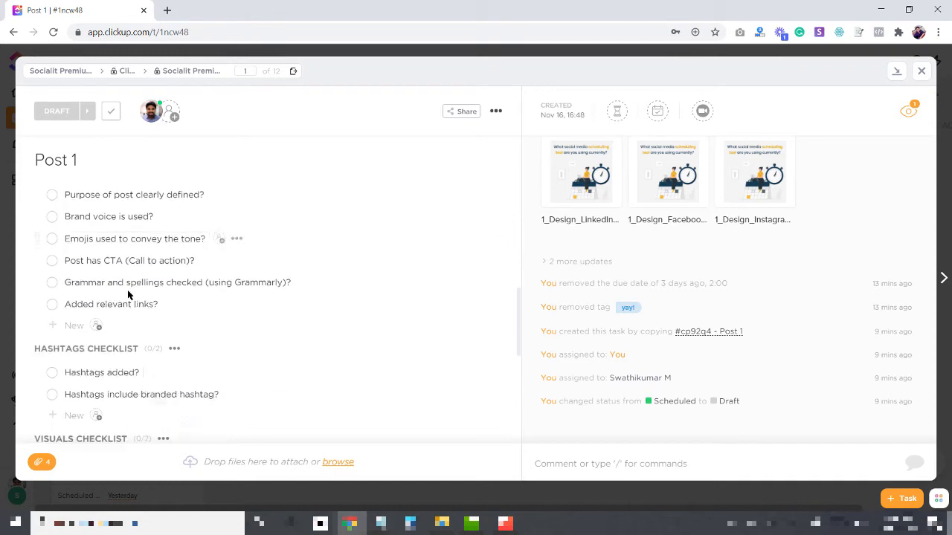
scroll(122, 248, "down", 8)
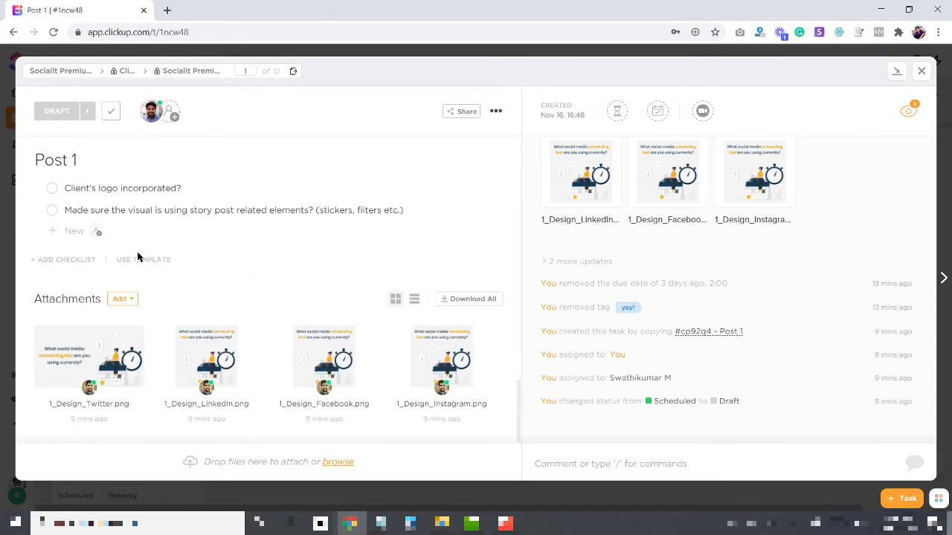
left_click(89, 360)
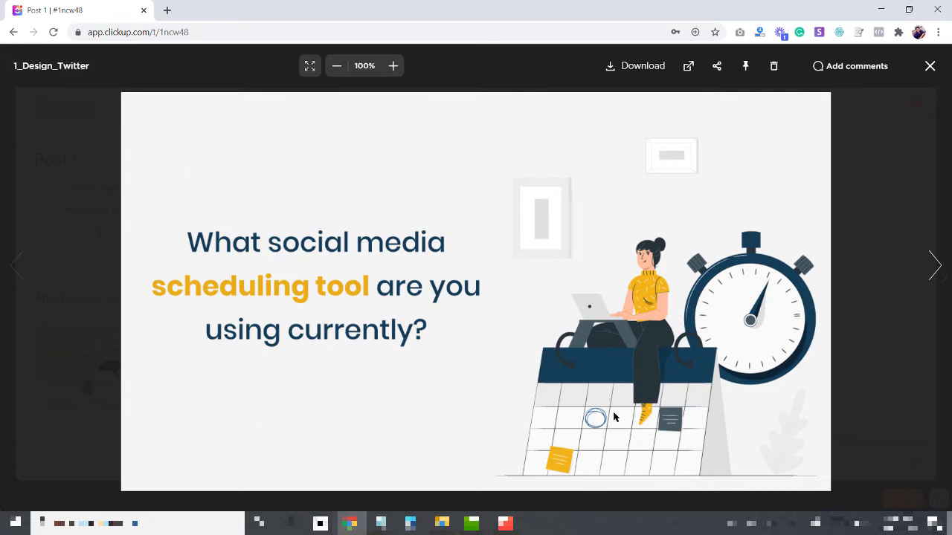
key("Right")
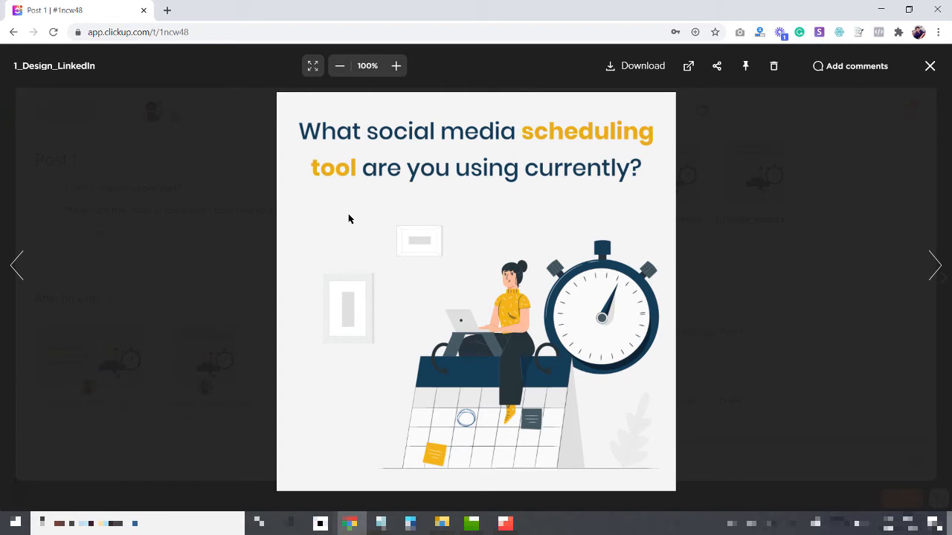
key("Right")
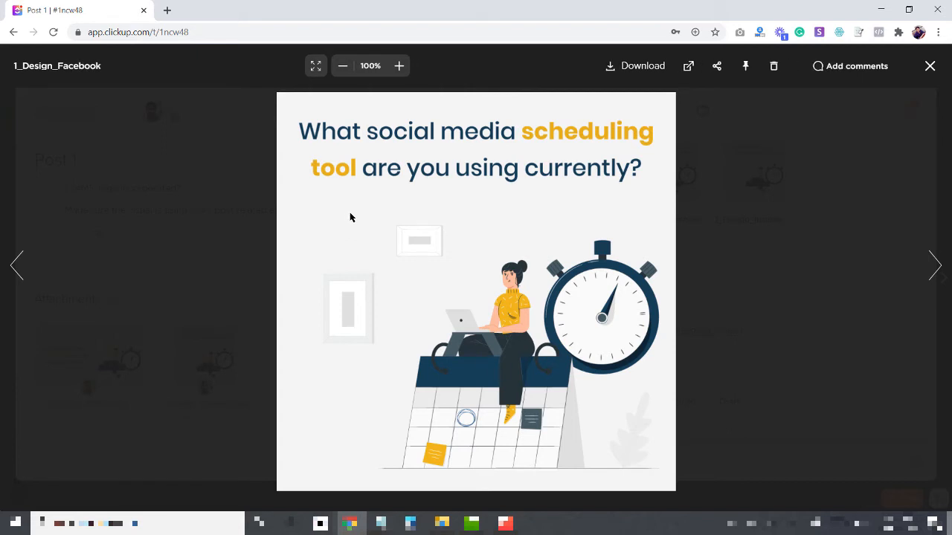
key("Right")
left_click(98, 170)
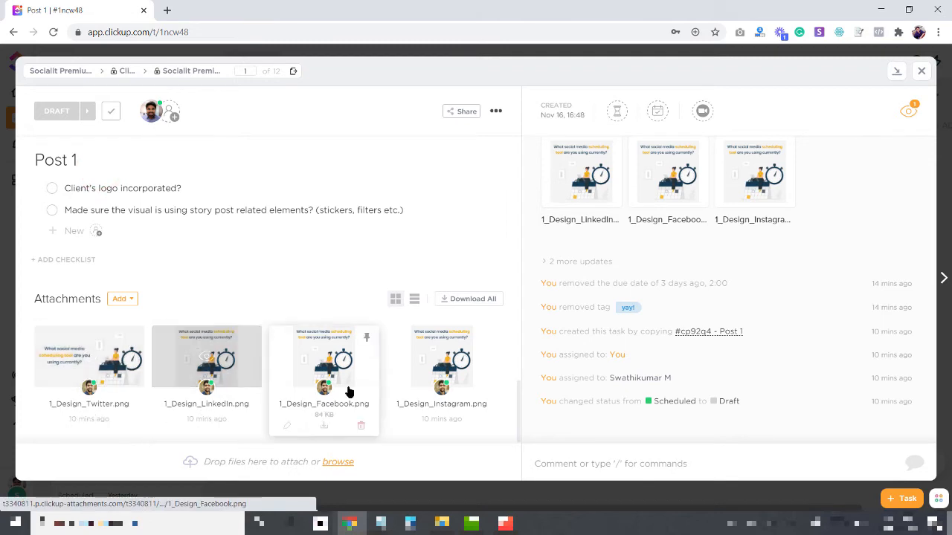
Review the items in Post 1's Caption, Hashtags and Visuals checklists
scroll(303, 335, "up", 10)
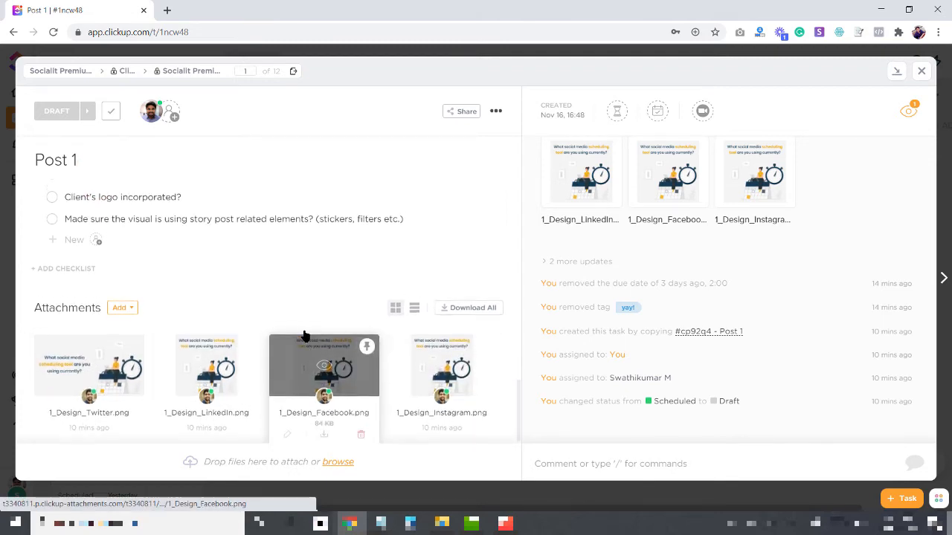
scroll(304, 334, "up", 3)
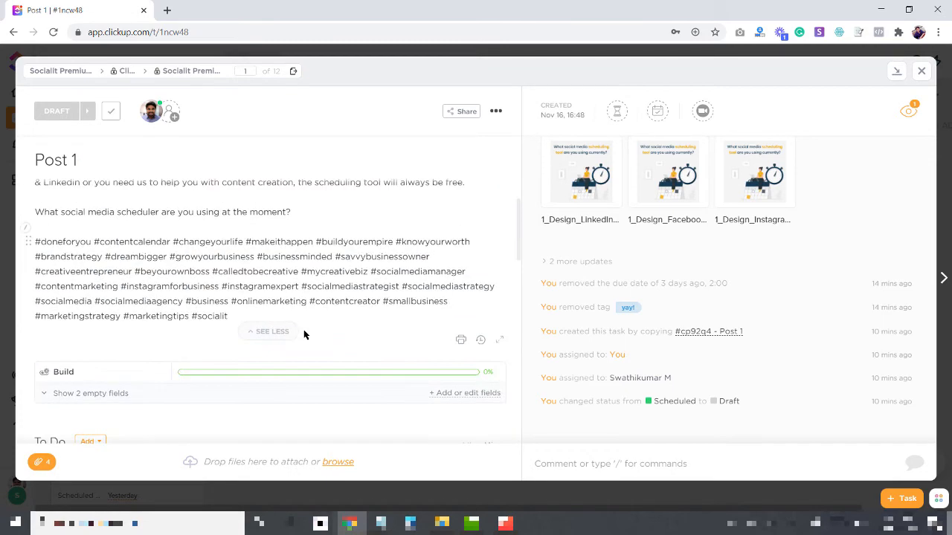
scroll(303, 330, "down", 4)
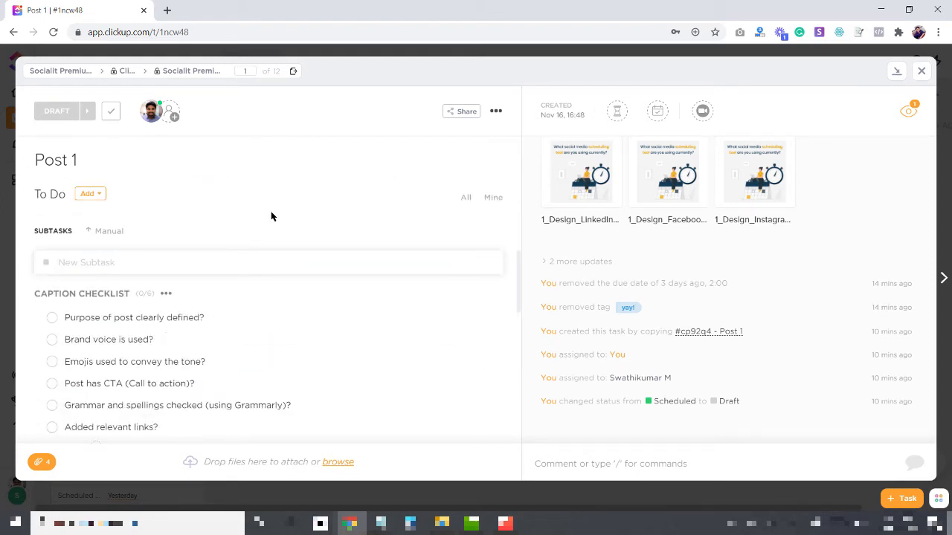
scroll(277, 223, "down", 1)
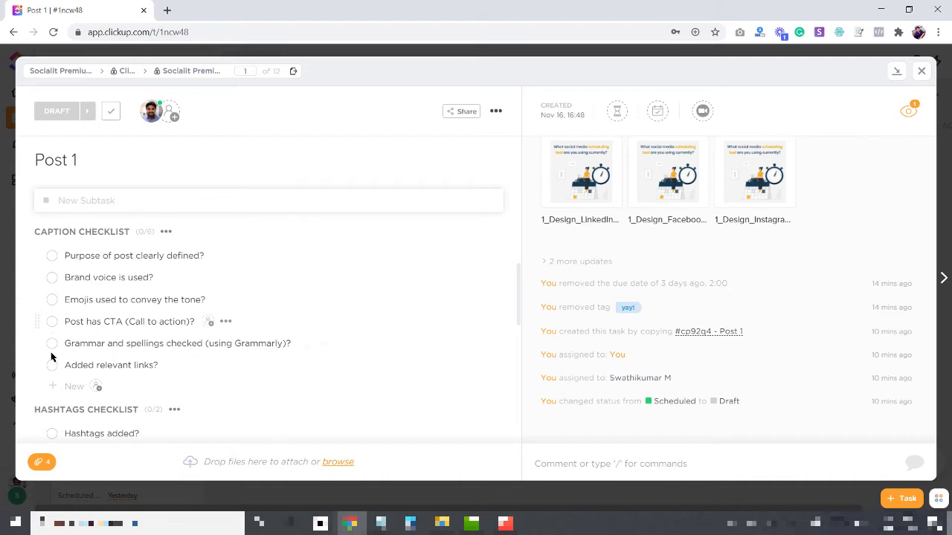
scroll(51, 364, "down", 2)
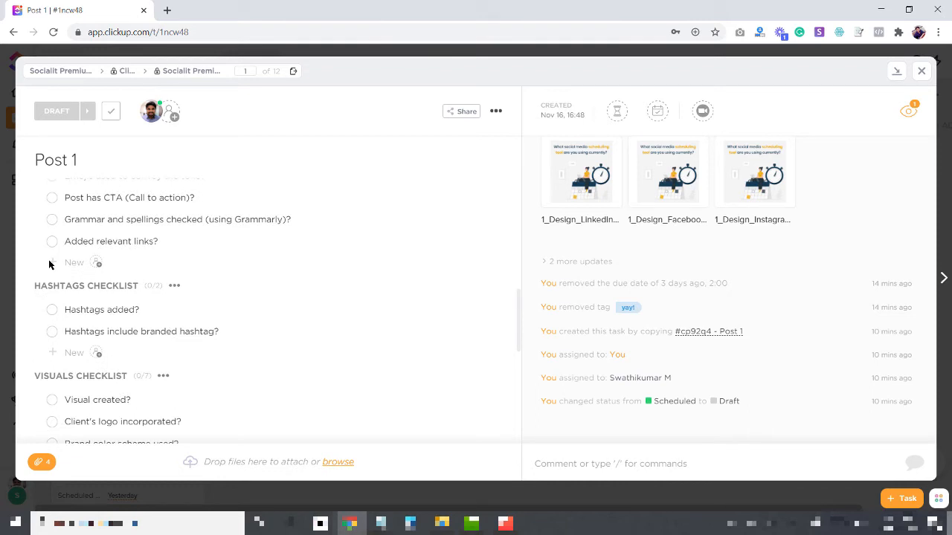
scroll(49, 265, "up", 2)
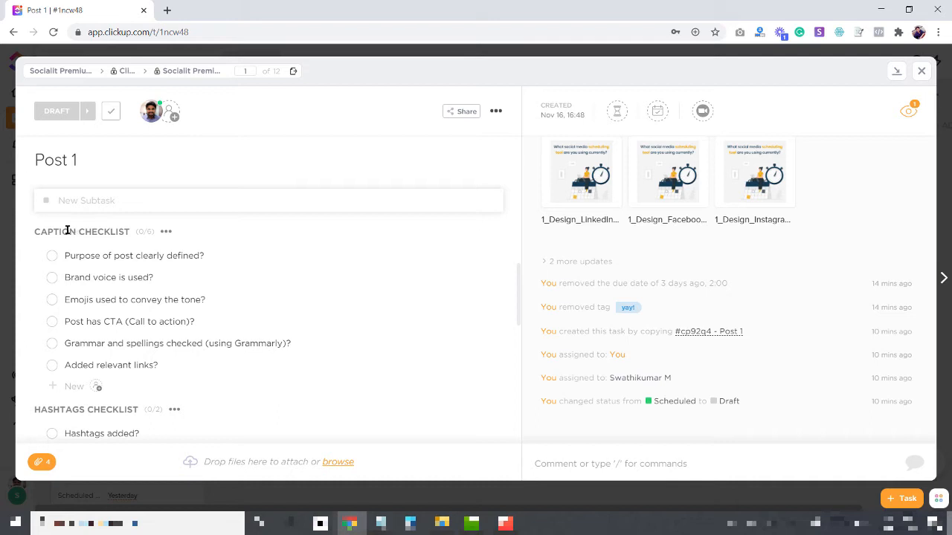
scroll(67, 230, "down", 3)
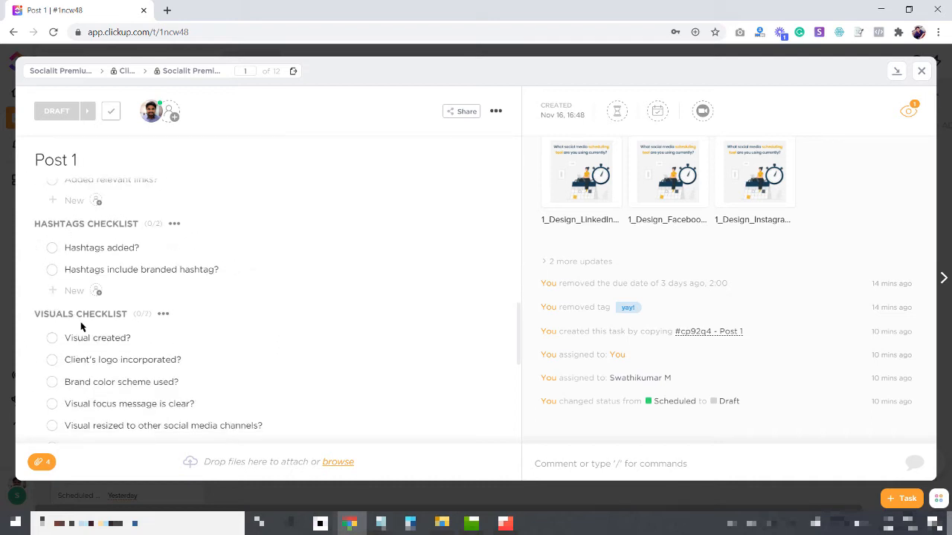
scroll(81, 327, "up", 3)
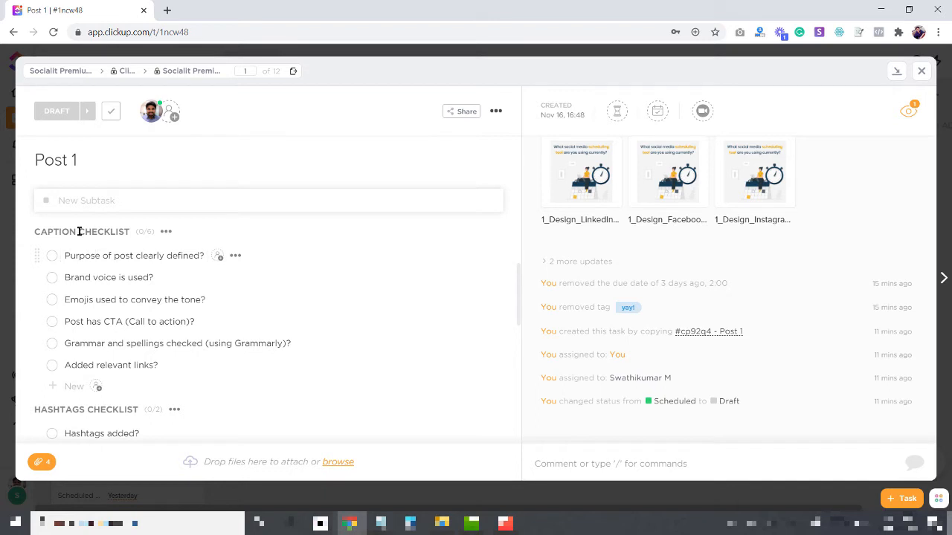
Mark all six Caption Checklist items of Post 1 as complete, from the post's purpose through the relevant links
left_click(52, 258)
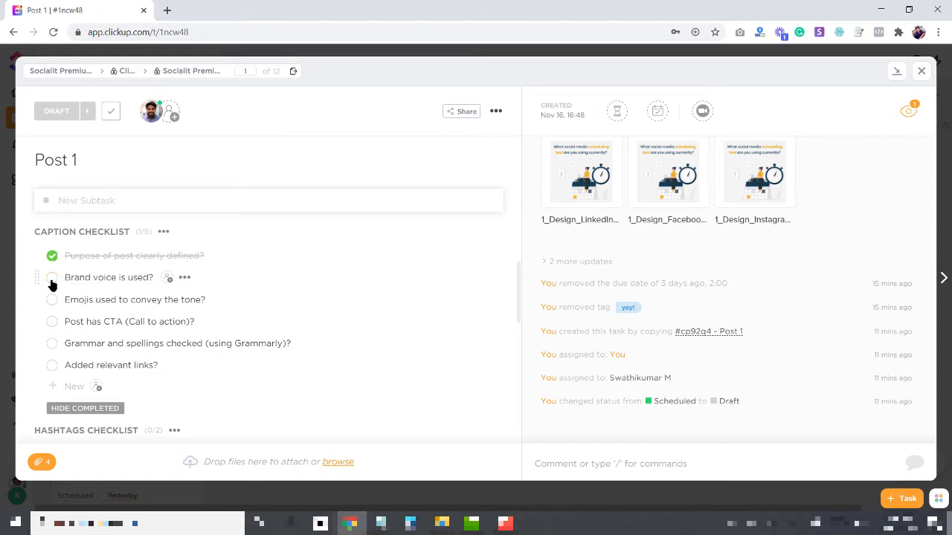
left_click(51, 279)
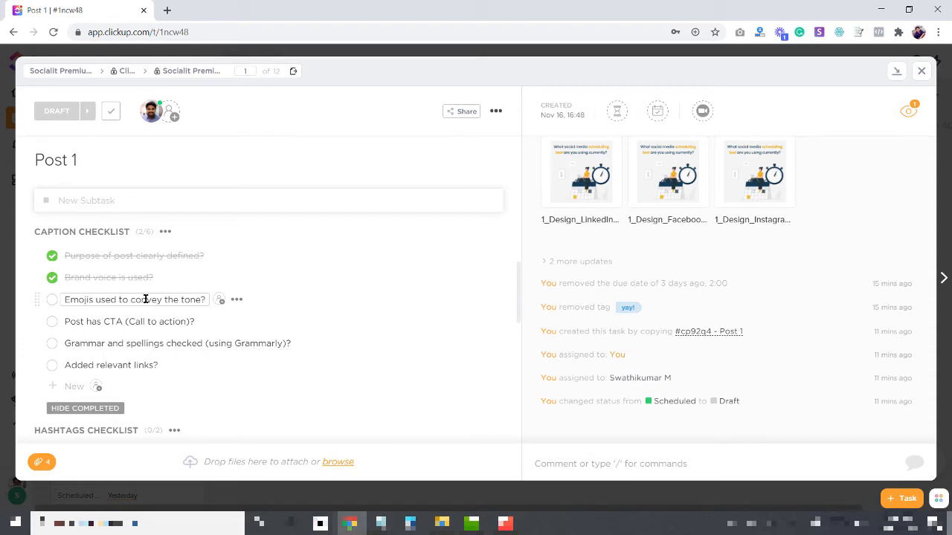
left_click(51, 300)
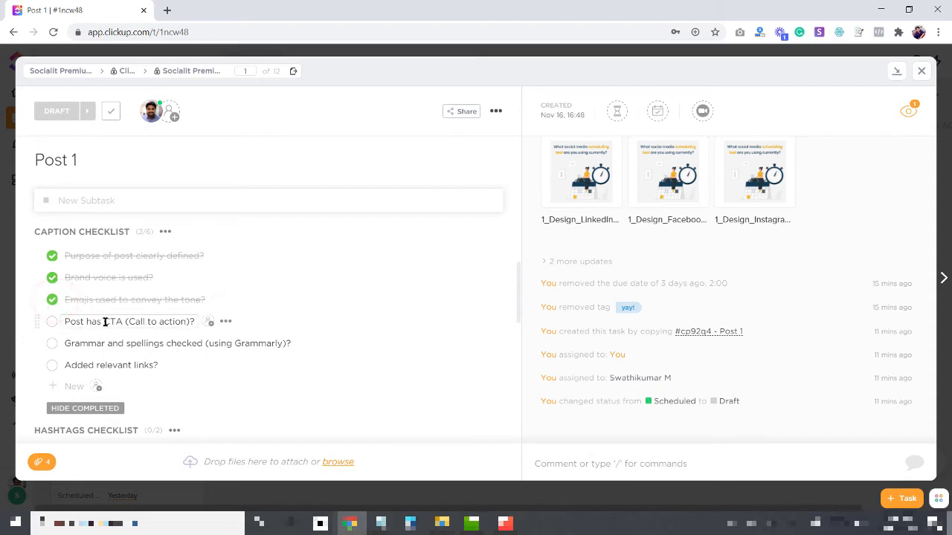
left_click(51, 322)
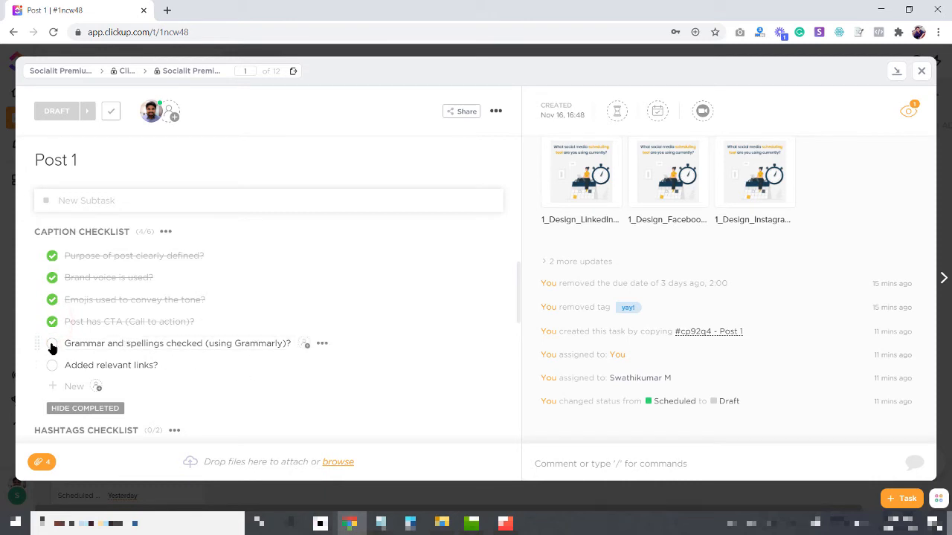
left_click(51, 344)
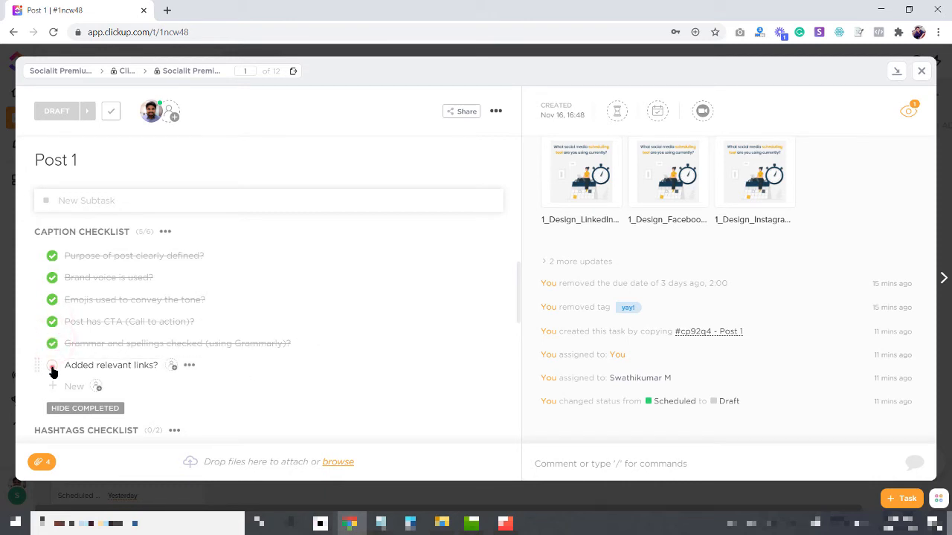
left_click(51, 365)
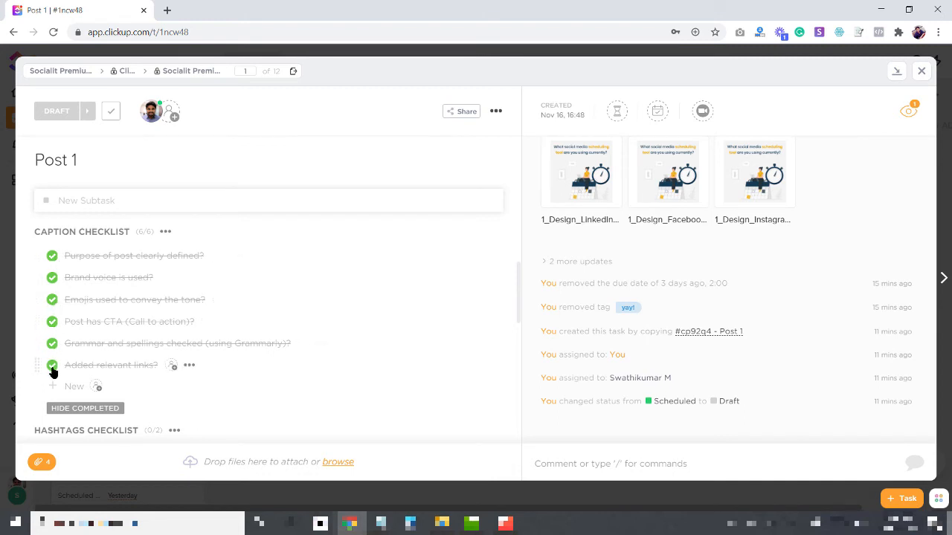
Mark both Hashtags Checklist items of Post 1 as complete: hashtags added and branded hashtag included
scroll(84, 344, "up", 4)
scroll(121, 289, "down", 5)
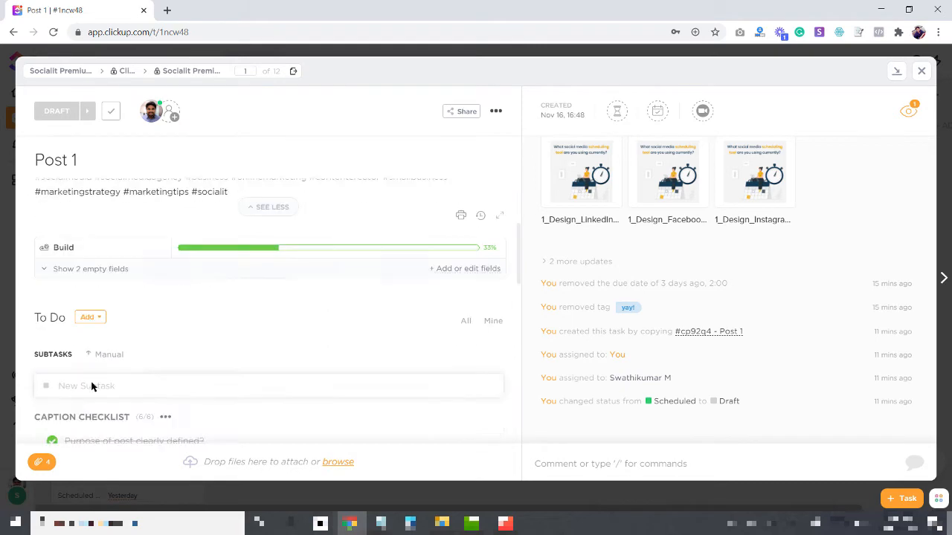
scroll(144, 325, "up", 2)
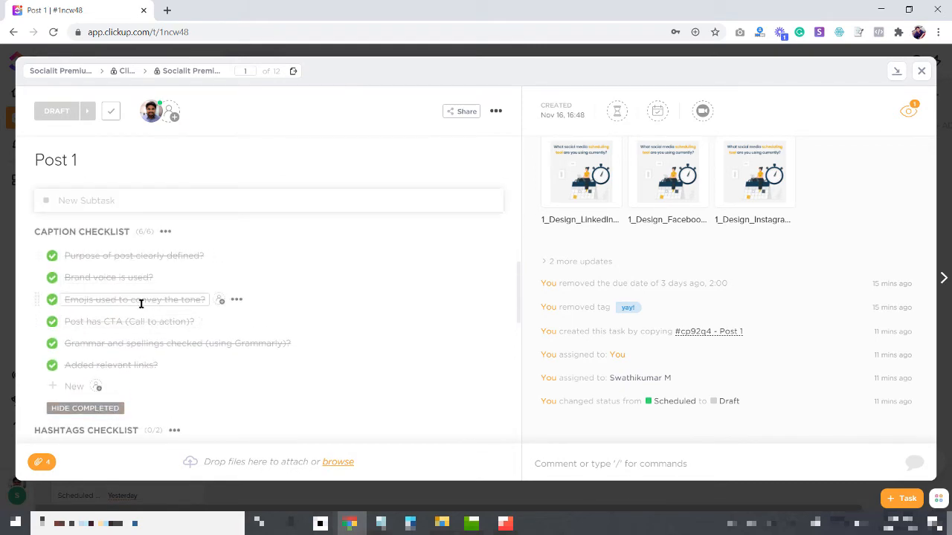
scroll(140, 304, "down", 3)
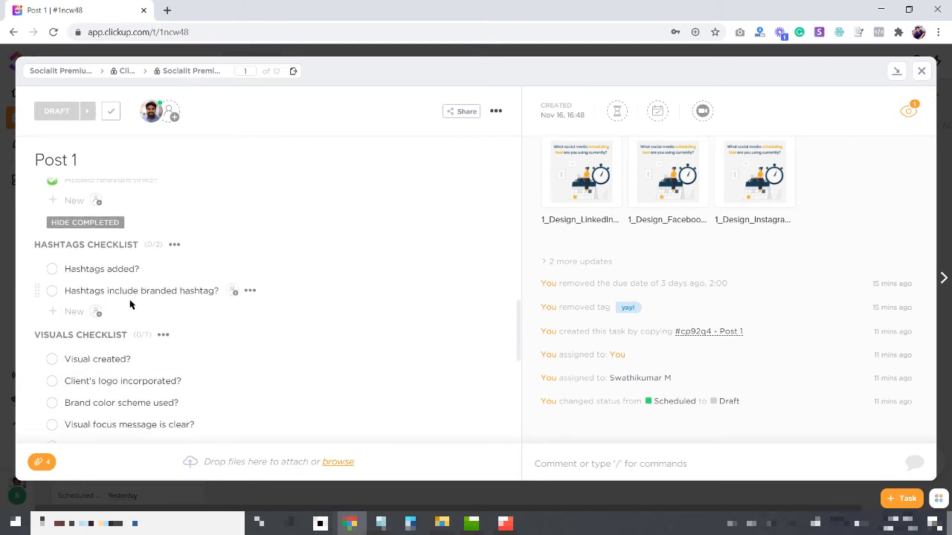
scroll(80, 231, "down", 2)
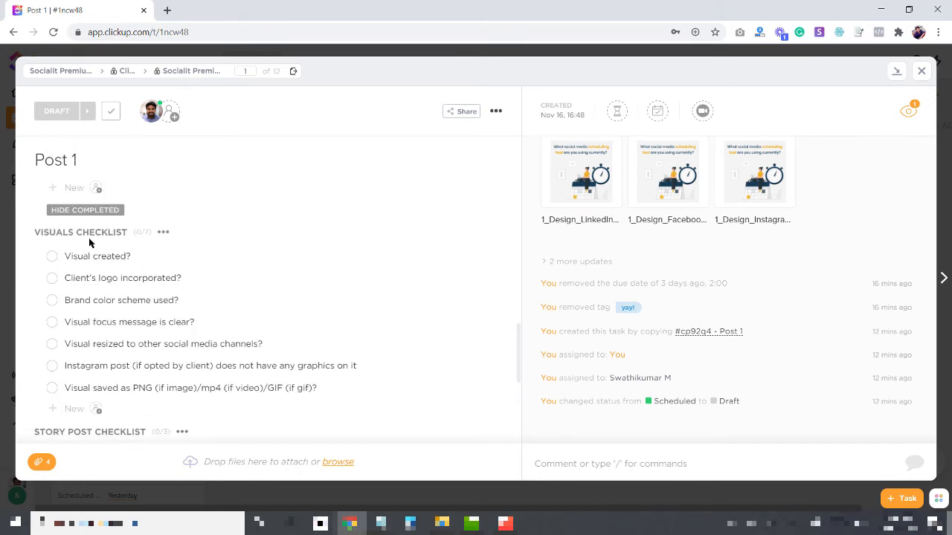
Mark all seven Visuals Checklist items of Post 1 as complete, from visual creation through file format, and return to the board
left_click(52, 257)
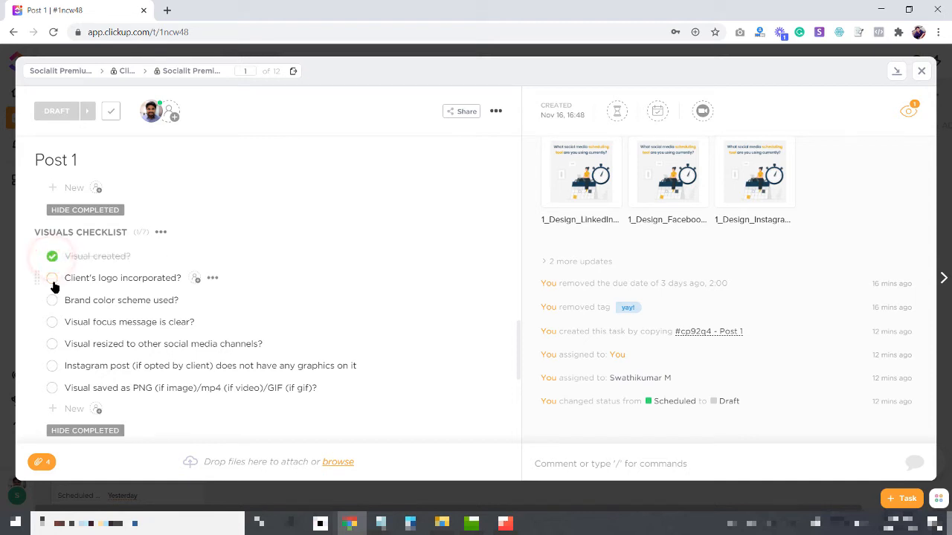
left_click(53, 281)
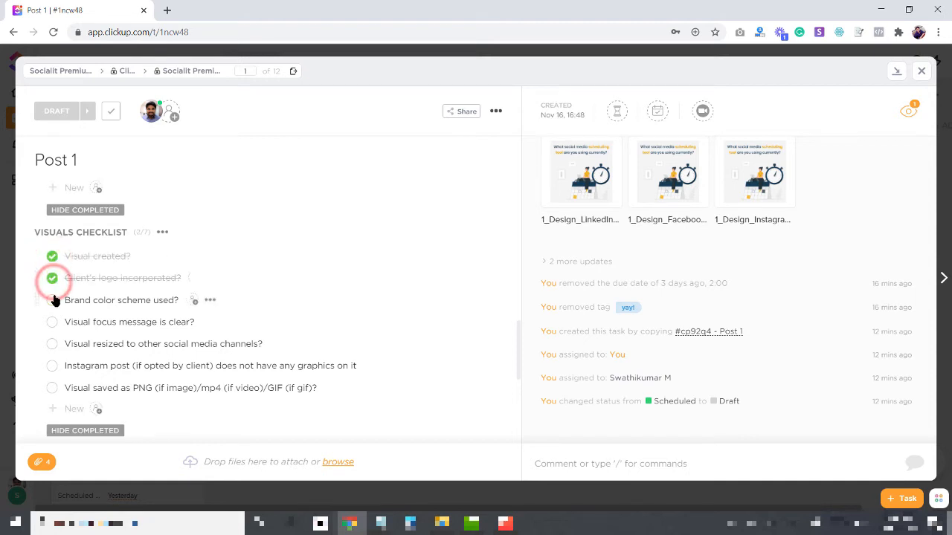
left_click(53, 301)
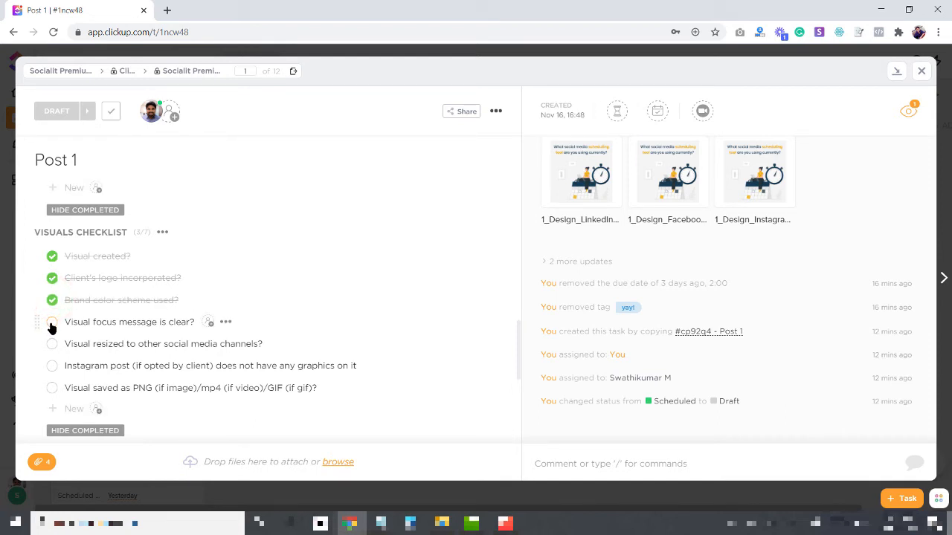
left_click(51, 325)
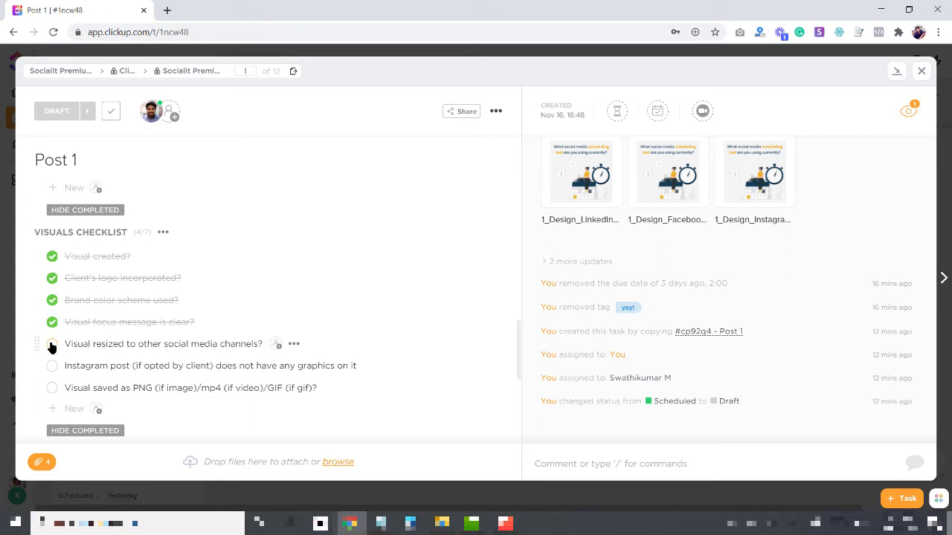
left_click(51, 345)
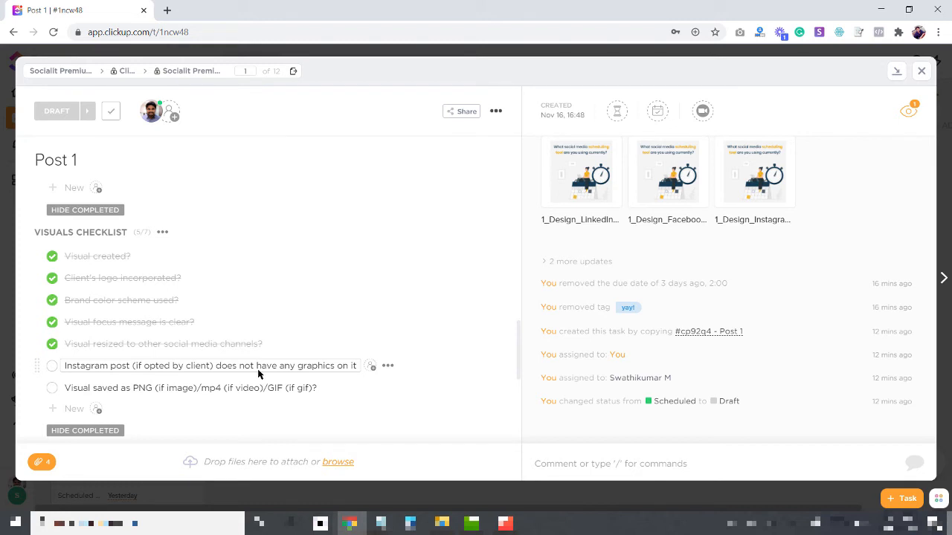
left_click(51, 366)
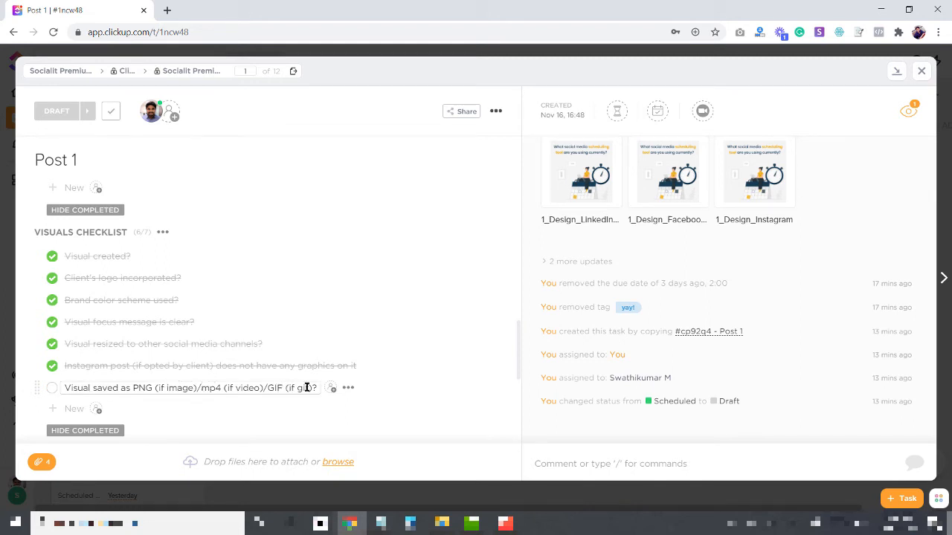
left_click(53, 388)
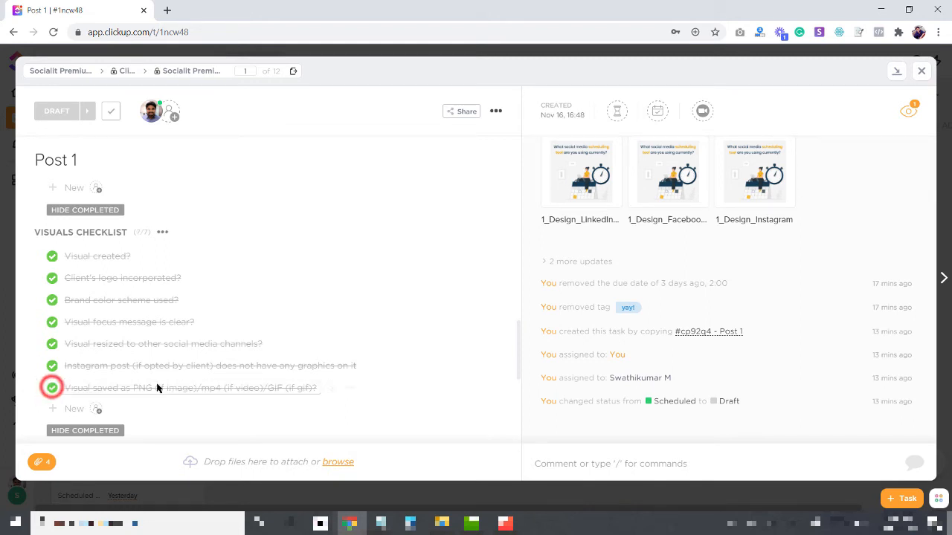
scroll(102, 298, "up", 10)
scroll(102, 291, "down", 10)
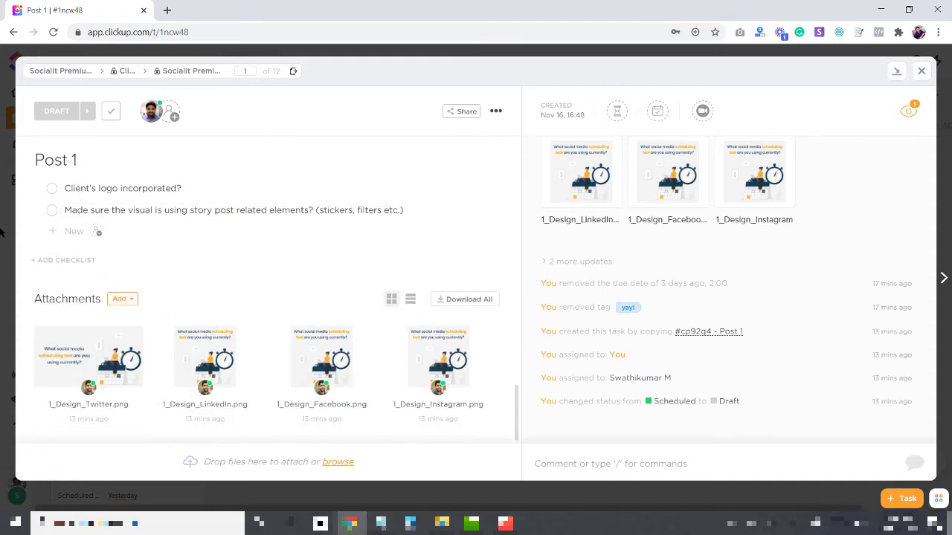
key("Escape")
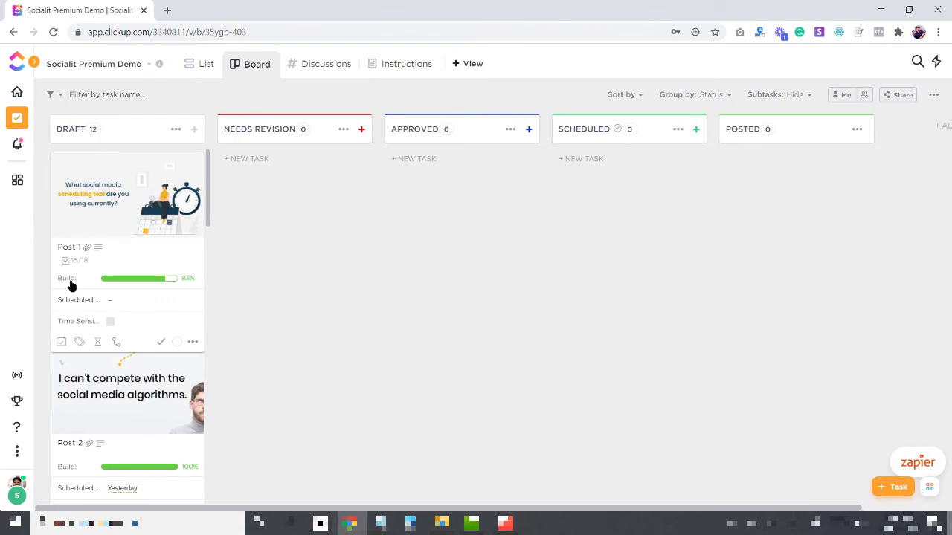
Reopen Post 1, complete the Story post checklist item "Visual resized for Story post?", and check the card's Build progress on the board
left_click(139, 204)
scroll(168, 292, "down", 7)
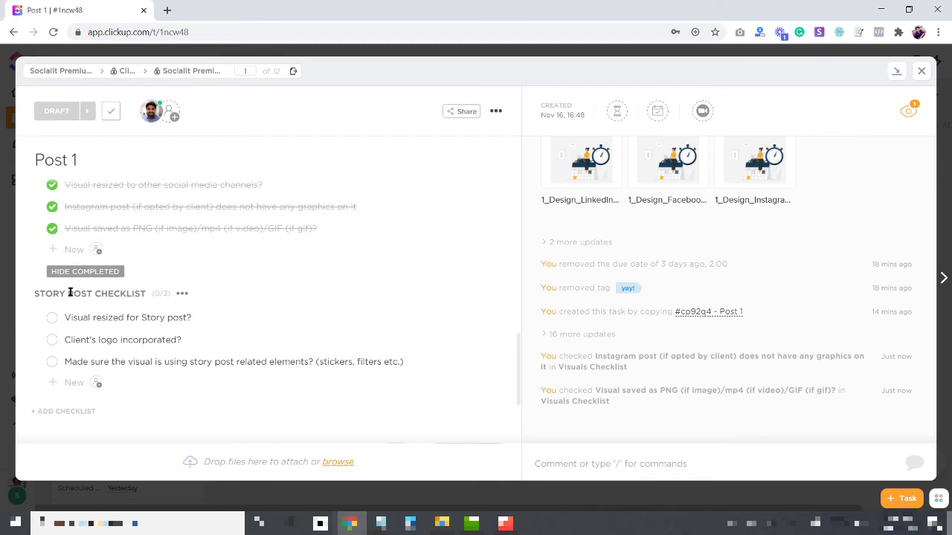
left_click(52, 318)
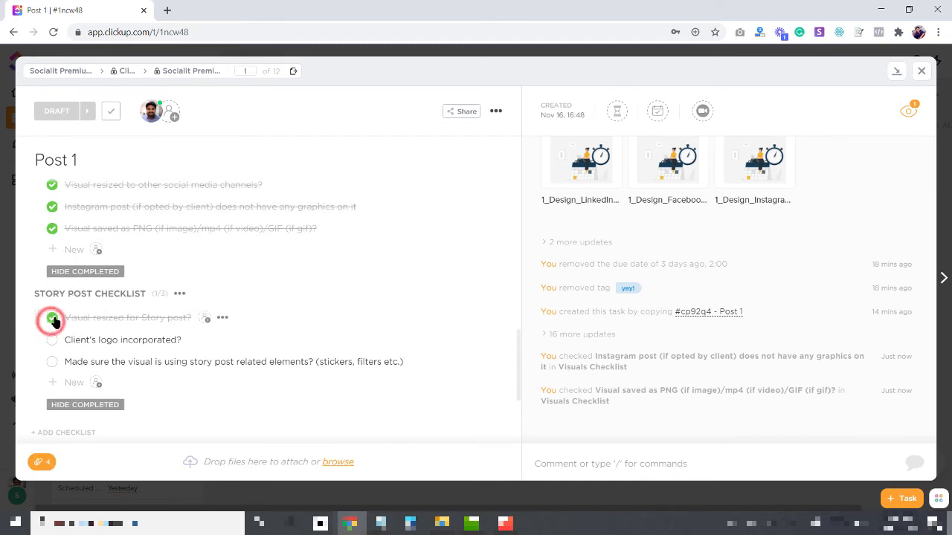
left_click(14, 304)
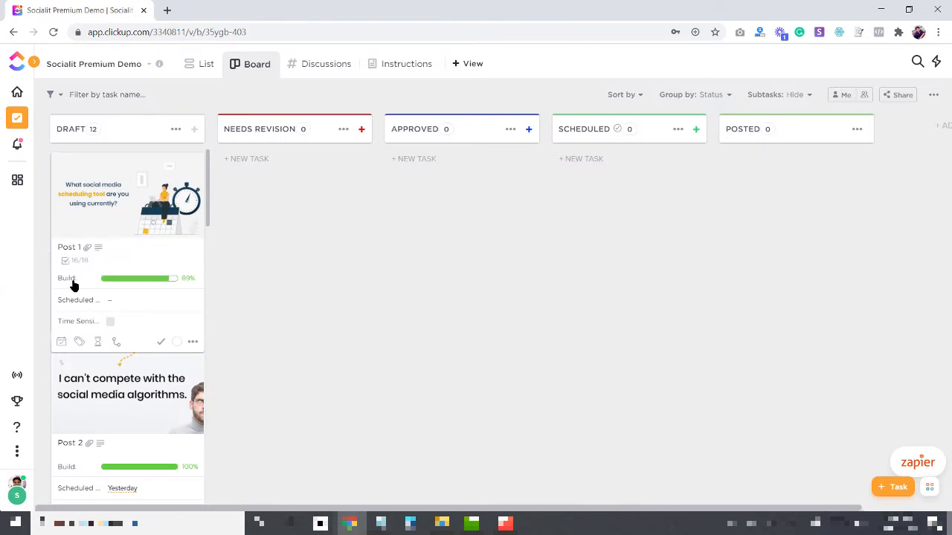
mouse_move(174, 280)
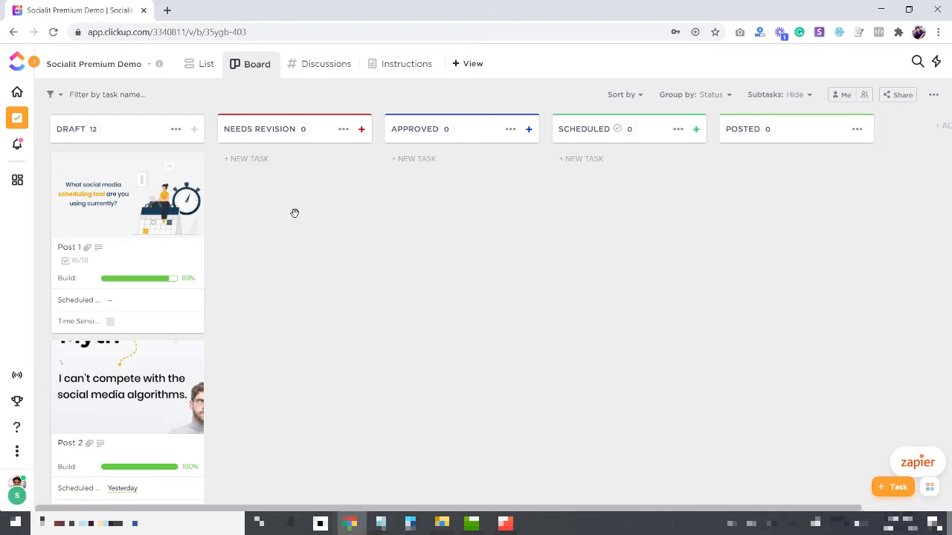
Reopen Post 1, complete the Story post checklist items on the client's logo and story-related elements, and return to the board
left_click(146, 200)
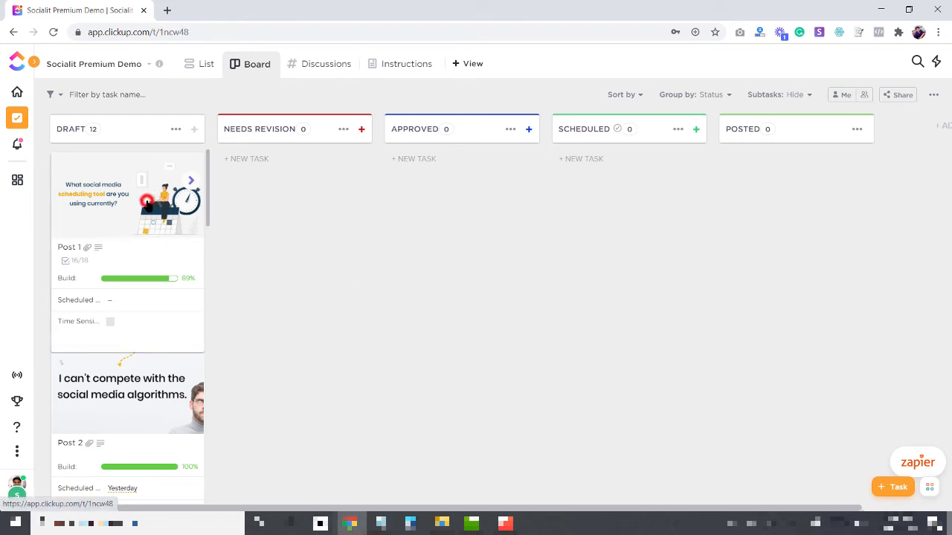
scroll(159, 310, "down", 15)
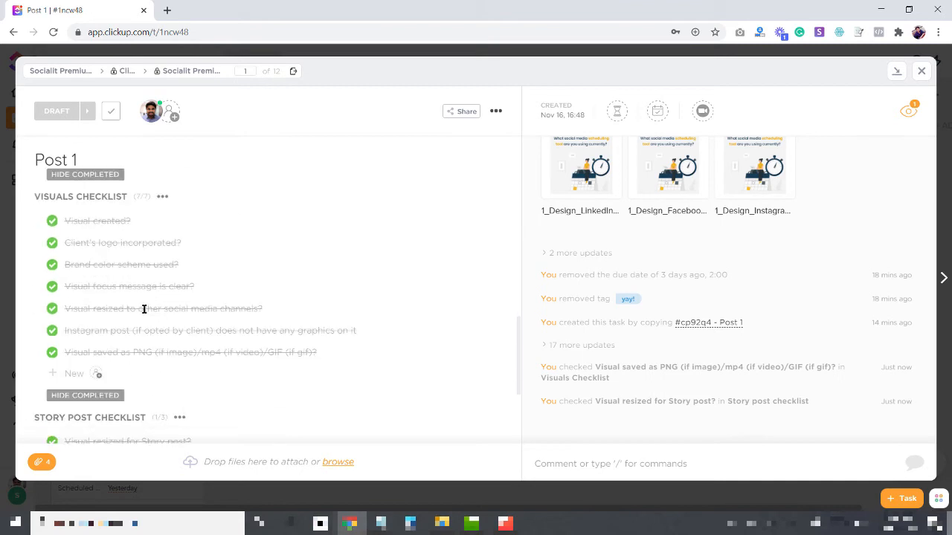
scroll(70, 334, "down", 2)
left_click(51, 285)
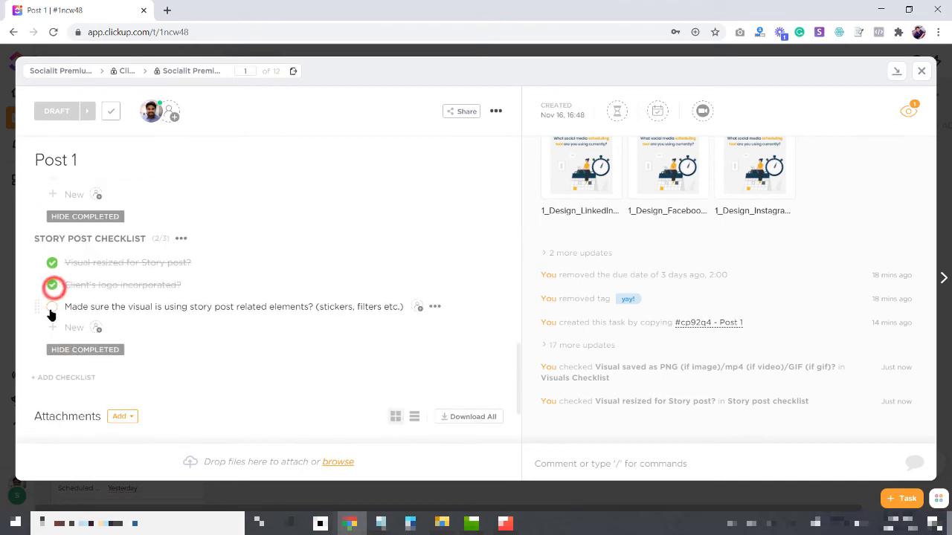
left_click(51, 307)
left_click(2, 285)
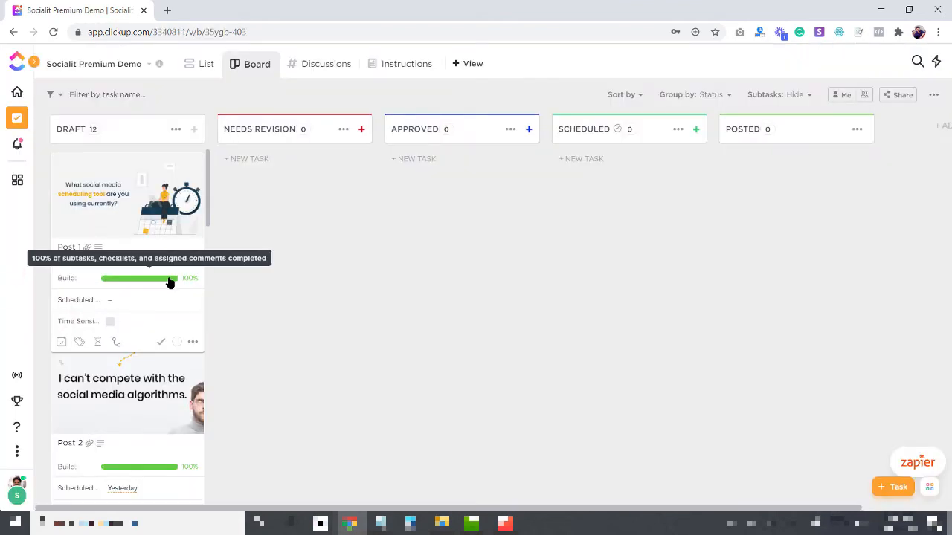
Reopen Post 1, activate its comment field to view the commenting options, and close the post
left_click(153, 220)
left_click(666, 458)
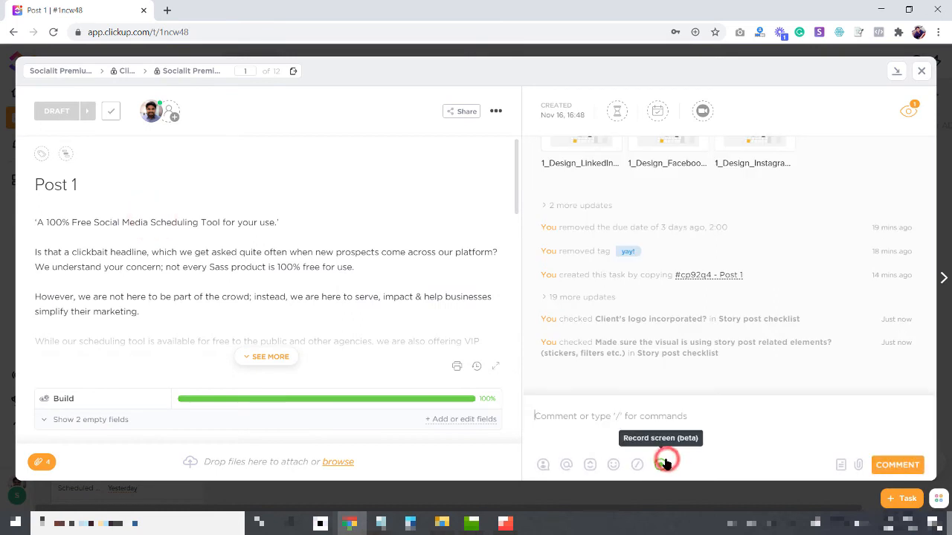
type("Hi your name, this post is ready for your approval")
left_click(766, 414)
key("ctrl+z")
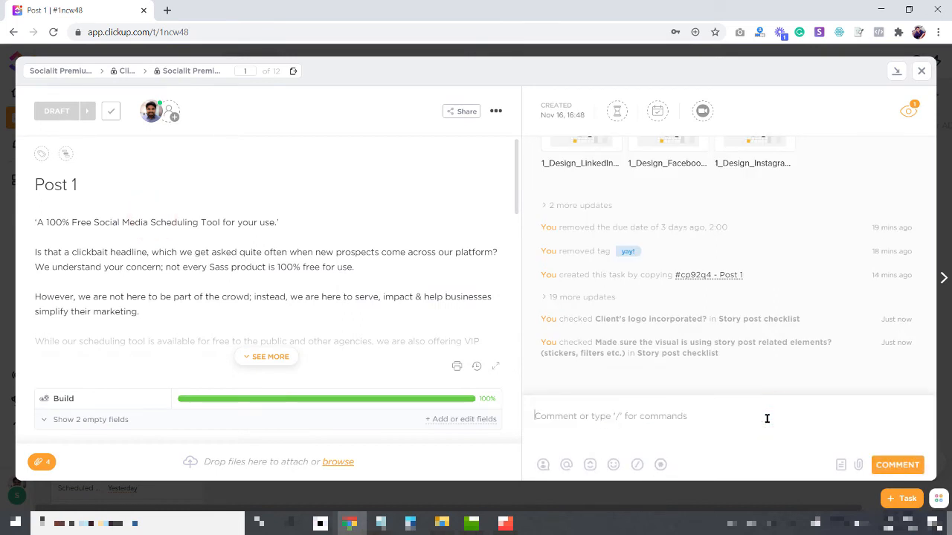
left_click(921, 71)
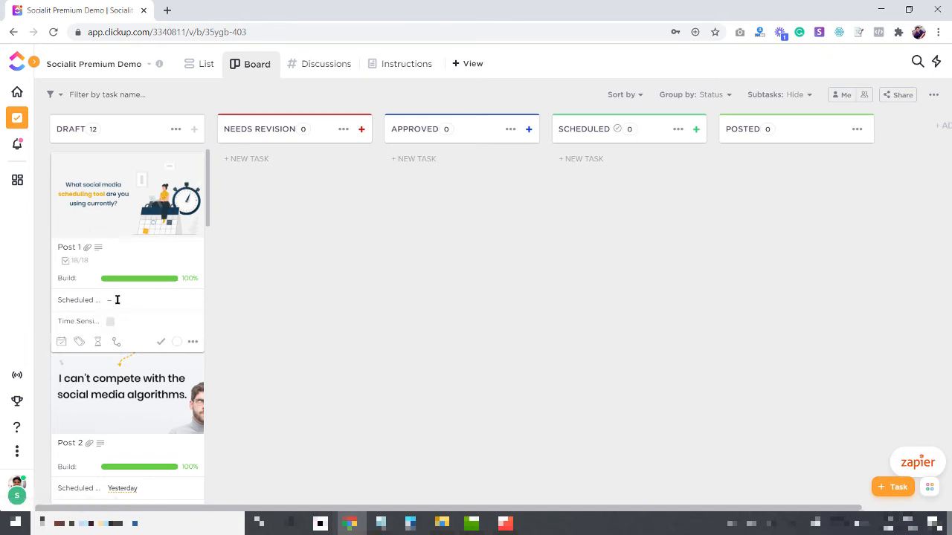
Show Post 1's empty custom fields, mark the post as Time Sensitive, and check its Scheduled Date field before returning to the board
left_click(115, 233)
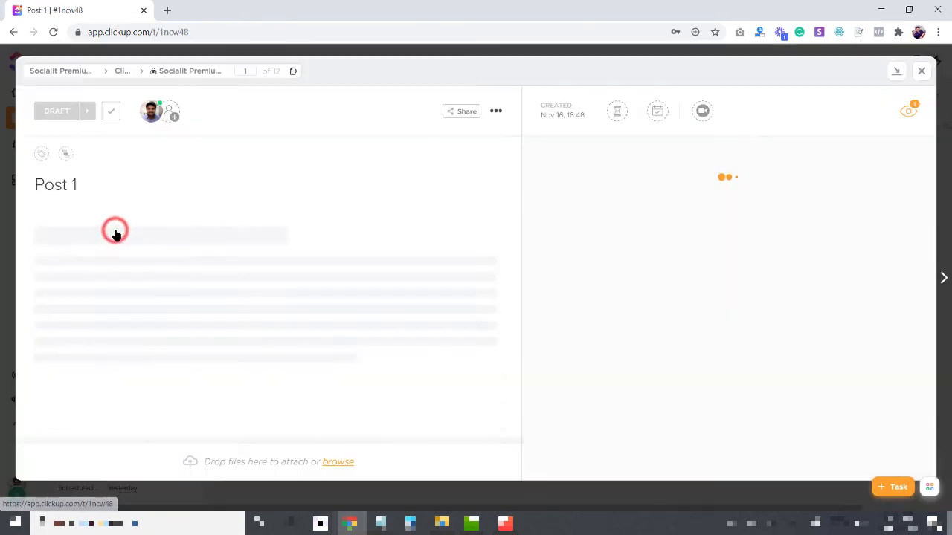
scroll(159, 235, "down", 3)
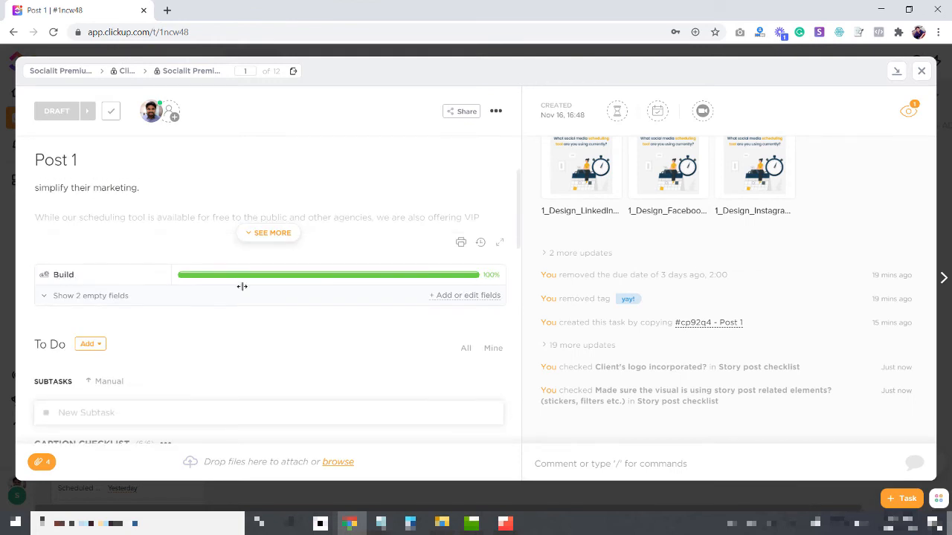
mouse_move(395, 279)
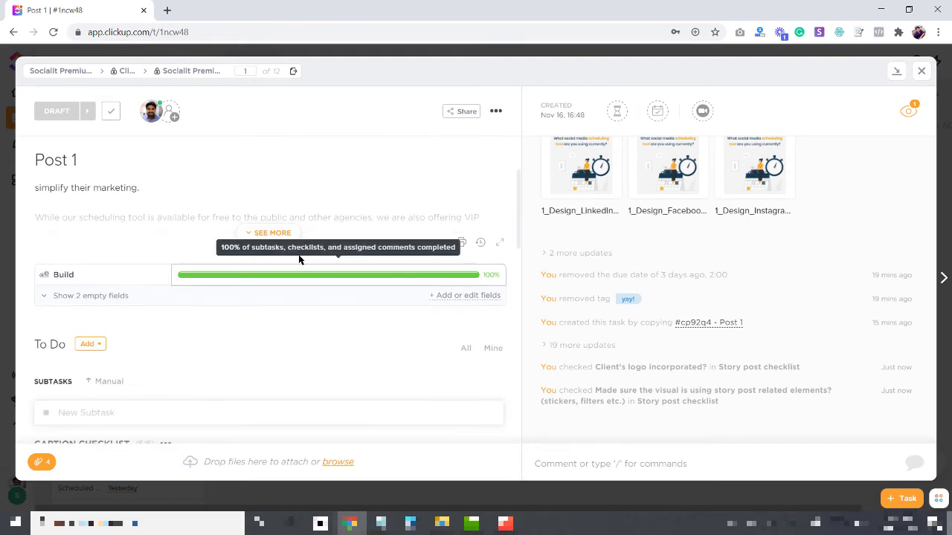
left_click(68, 297)
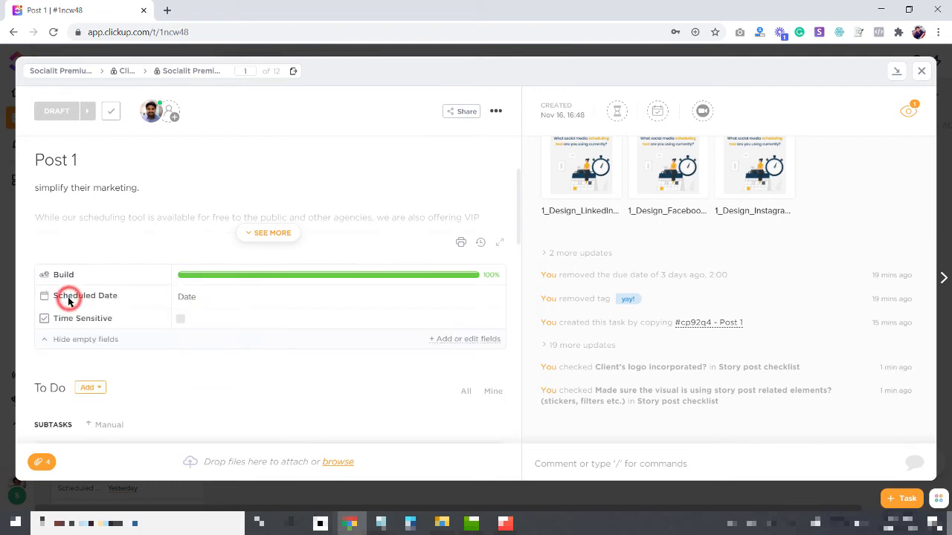
left_click(181, 321)
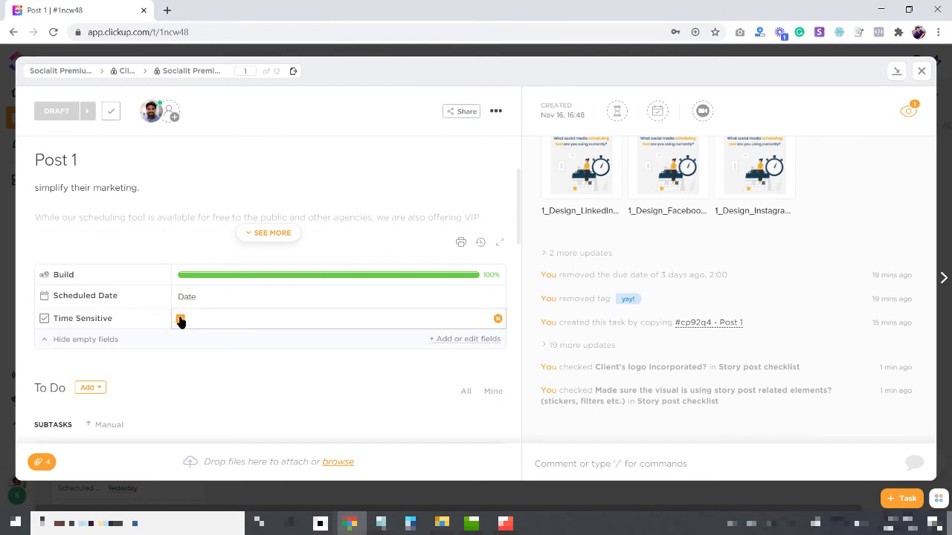
left_click(3, 215)
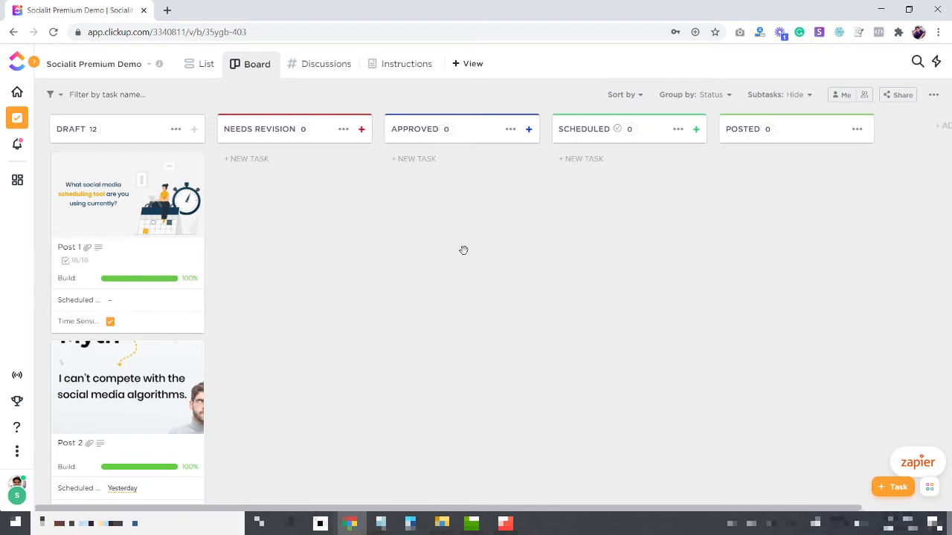
left_click(109, 325)
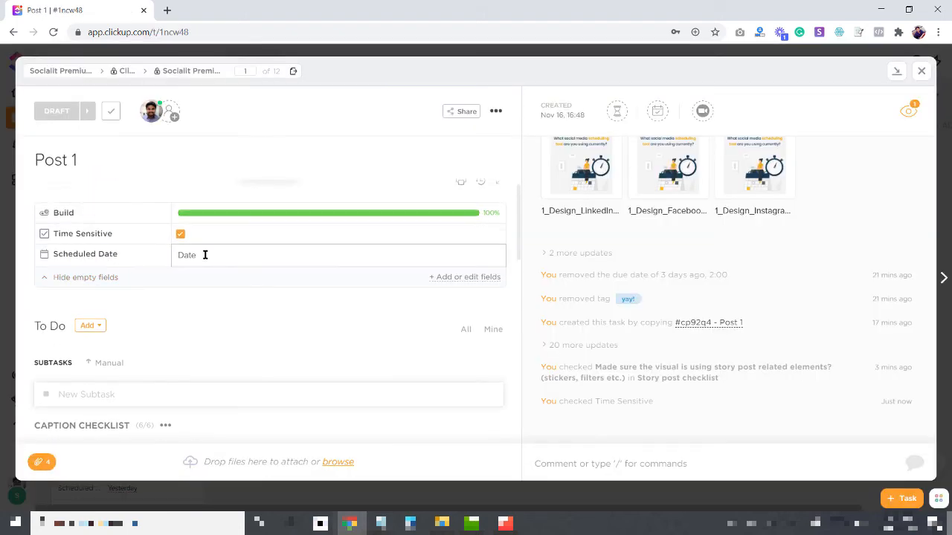
left_click(7, 146)
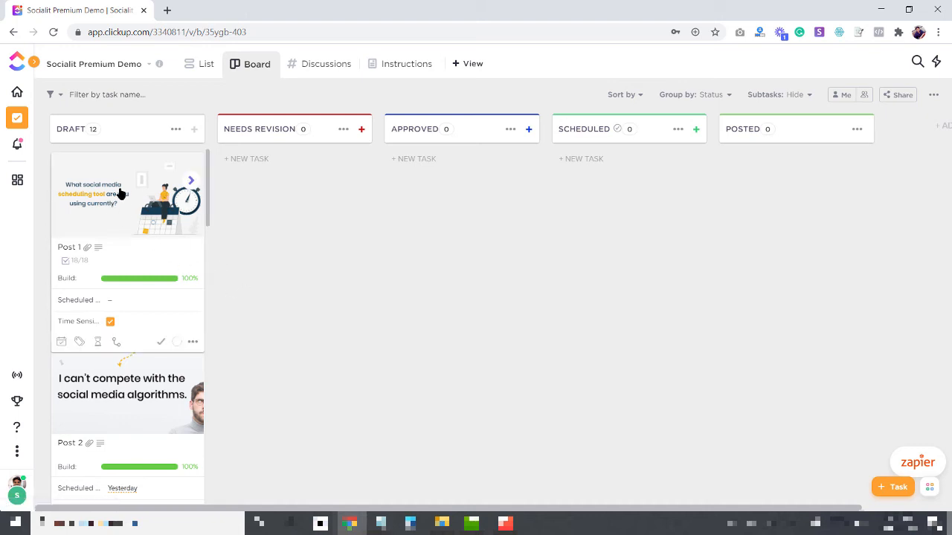
Move Post 1 from Draft to the Approved column, and from there to Needs Revision
left_click_drag(120, 193, 455, 197)
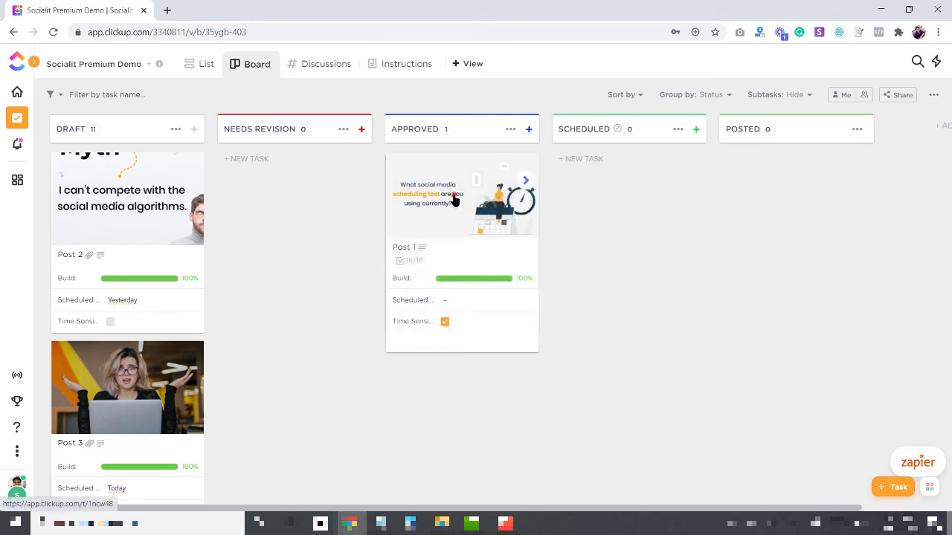
left_click_drag(455, 199, 275, 208)
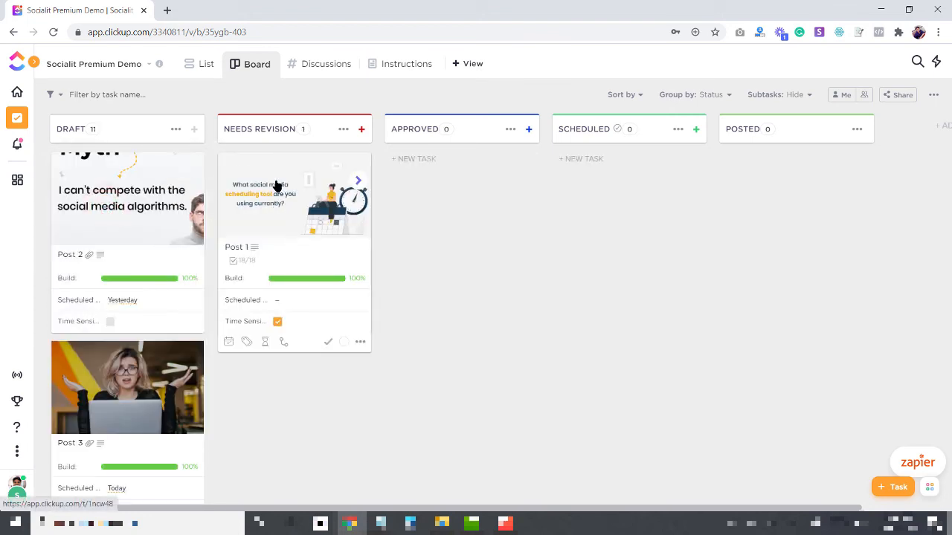
left_click(276, 184)
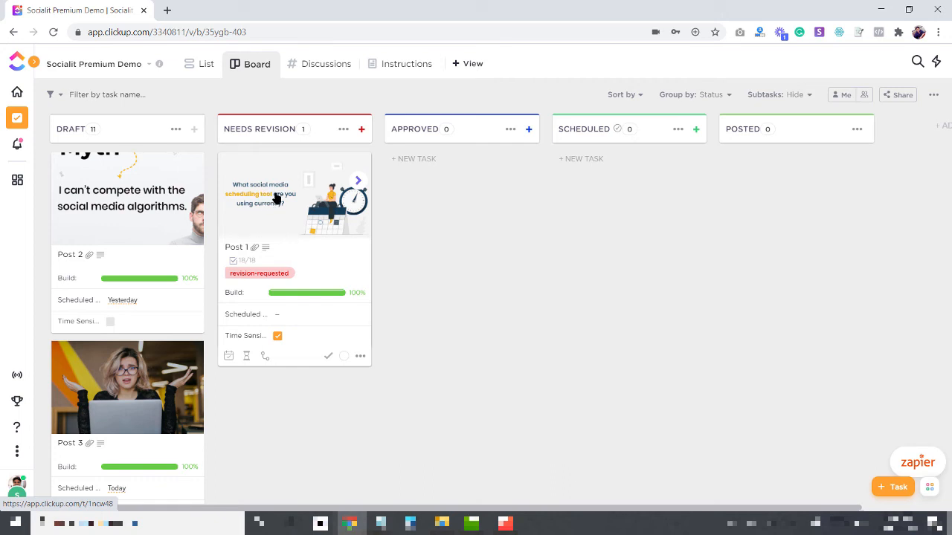
Move Post 1 from Needs Revision to Approved, and open the post to check its activity before returning to the board
left_click_drag(276, 181, 459, 197)
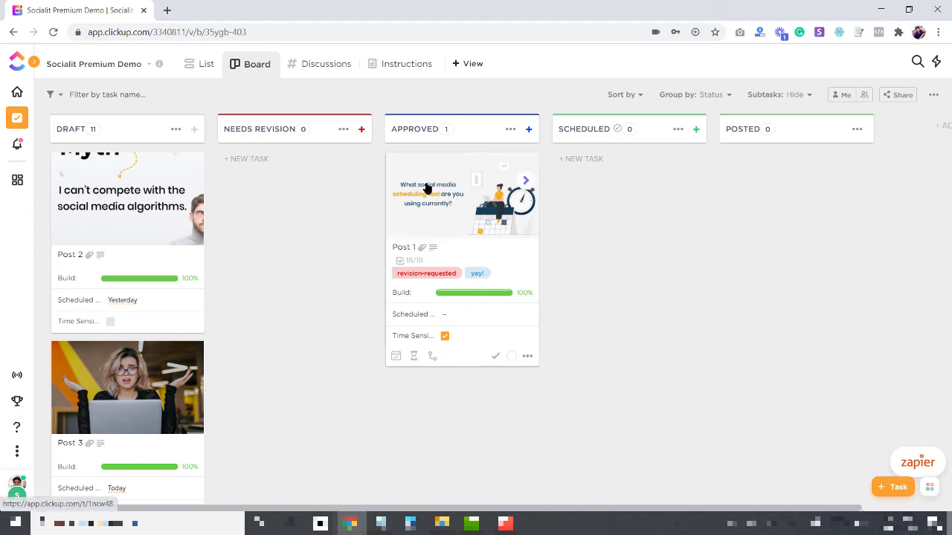
left_click(472, 196)
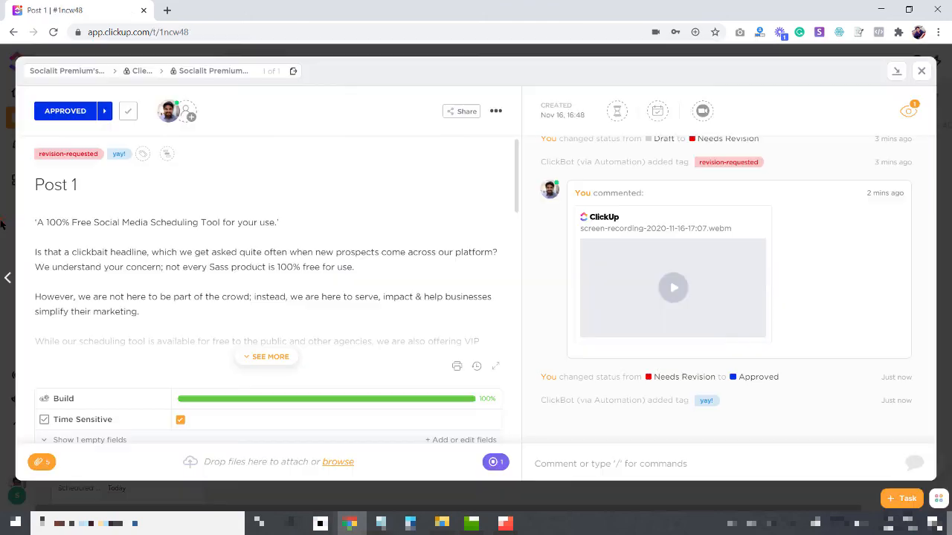
left_click(3, 225)
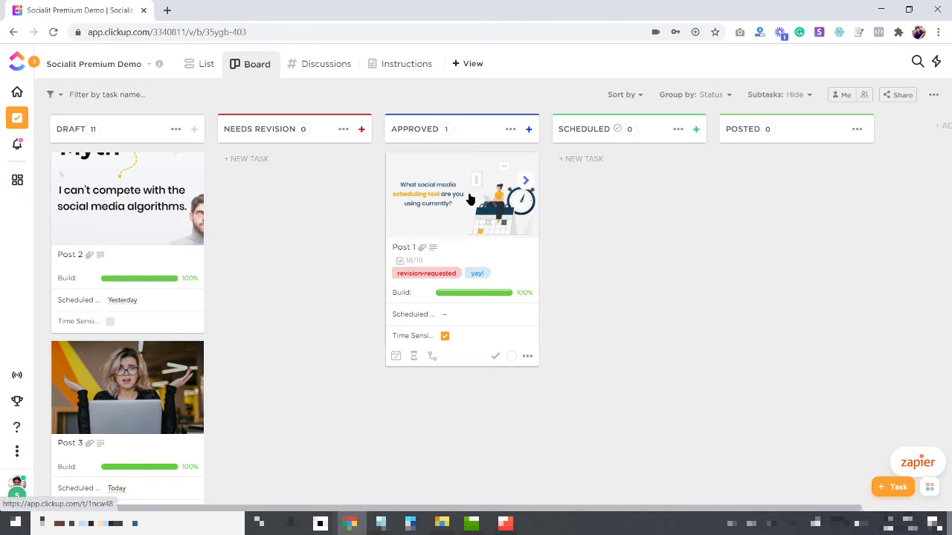
Move Post 1 to the Scheduled column and set its Scheduled Date to November 23, 2020
left_click_drag(470, 199, 633, 202)
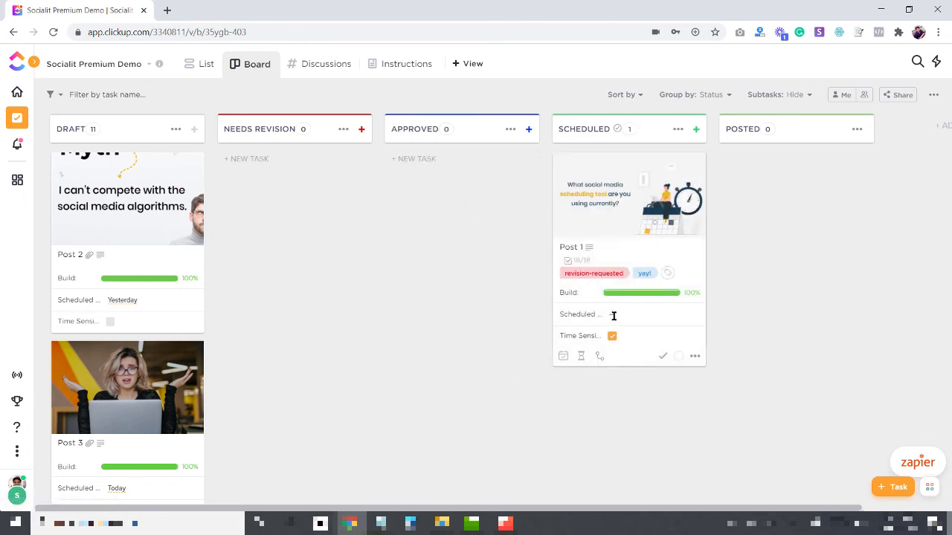
left_click(614, 316)
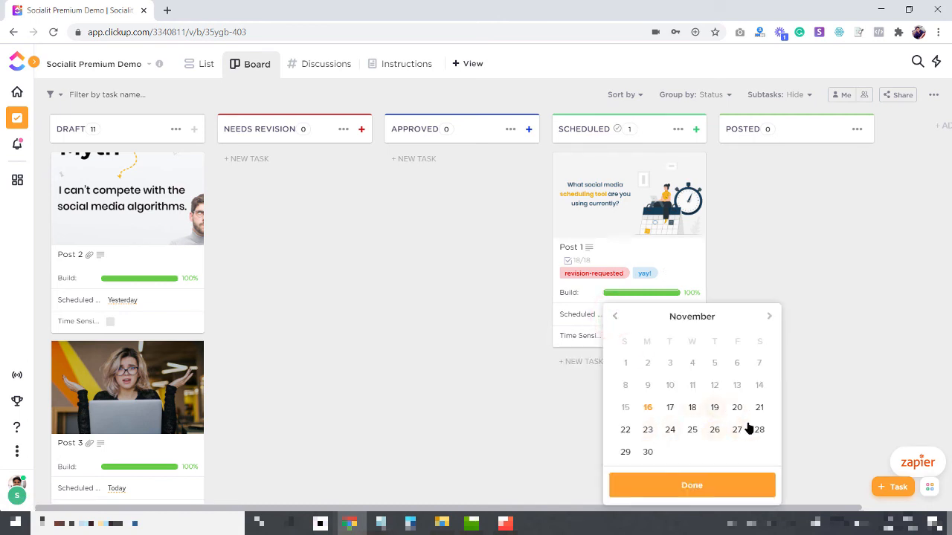
left_click(645, 434)
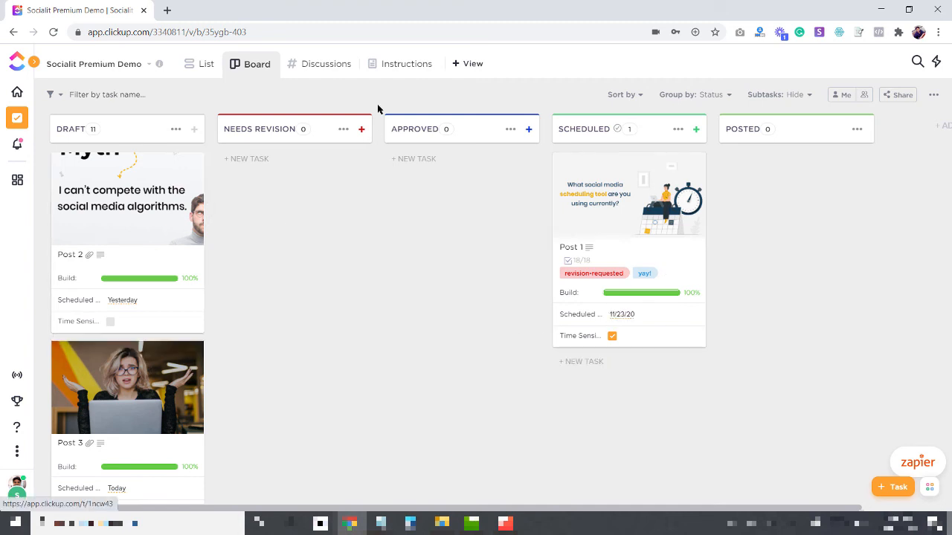
Open the Discussions channel and activate its comment field to view the commenting options
left_click(333, 64)
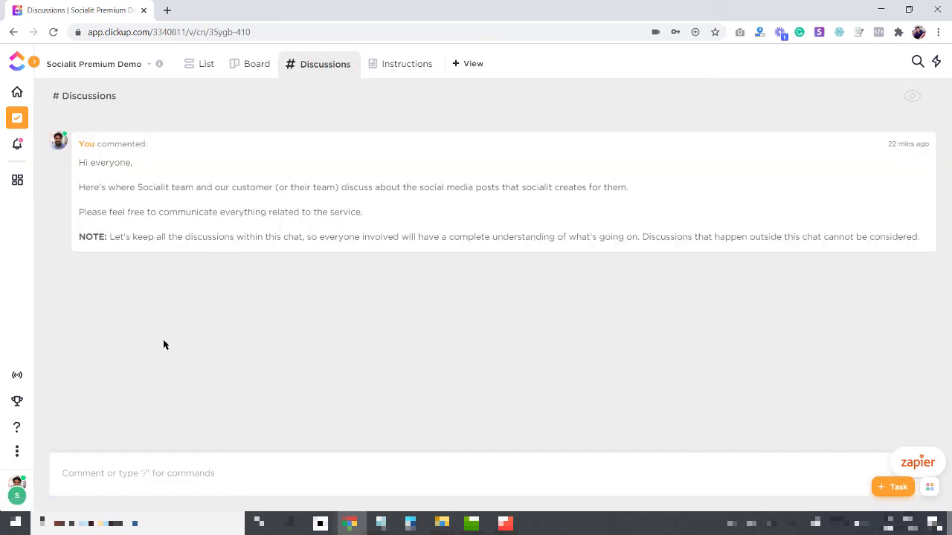
left_click(179, 474)
left_click(201, 384)
left_click(180, 467)
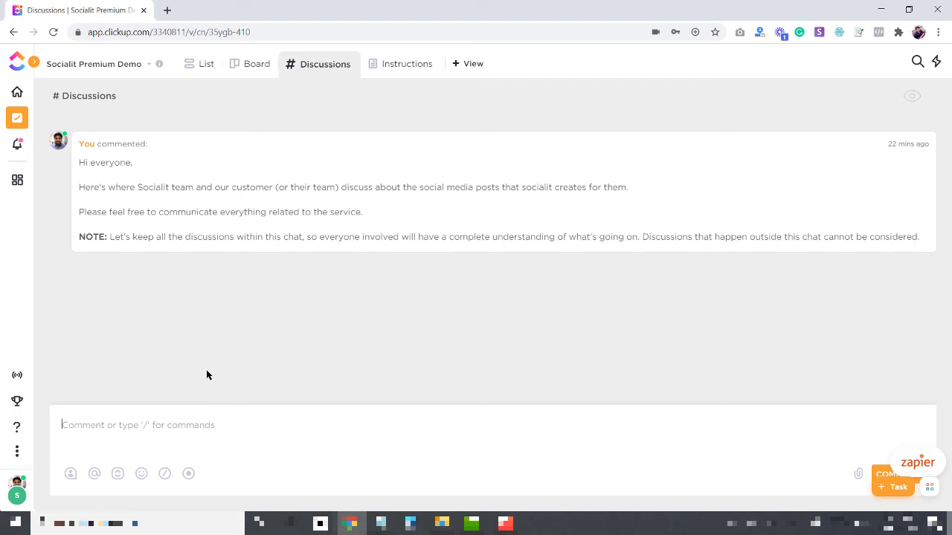
Open the Instructions document and examine the list of social media channels, the Google Drive link and the scheduler login section
left_click(400, 65)
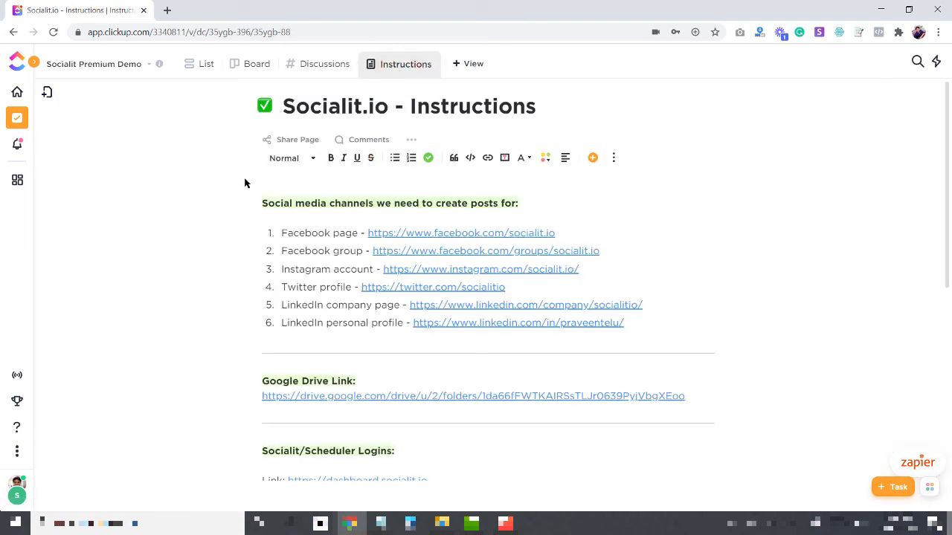
left_click_drag(429, 203, 308, 202)
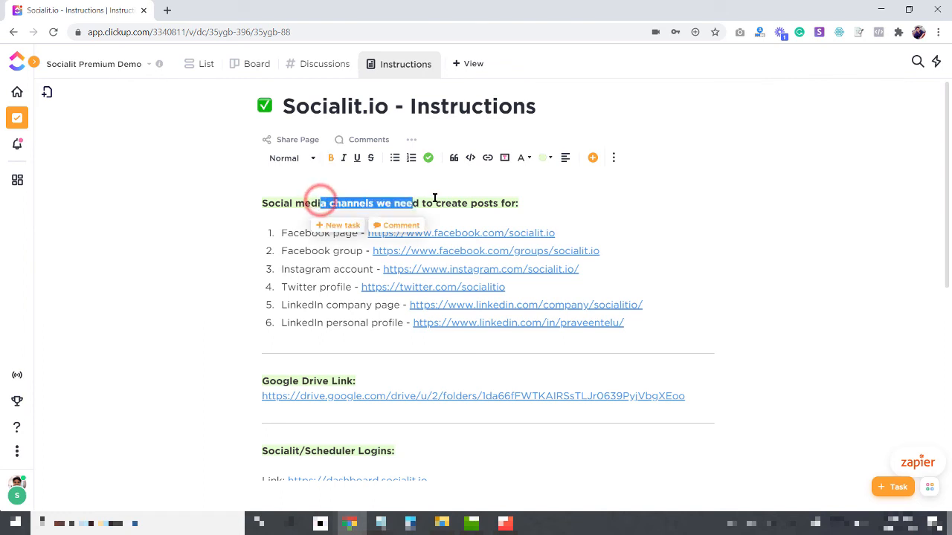
left_click(435, 197)
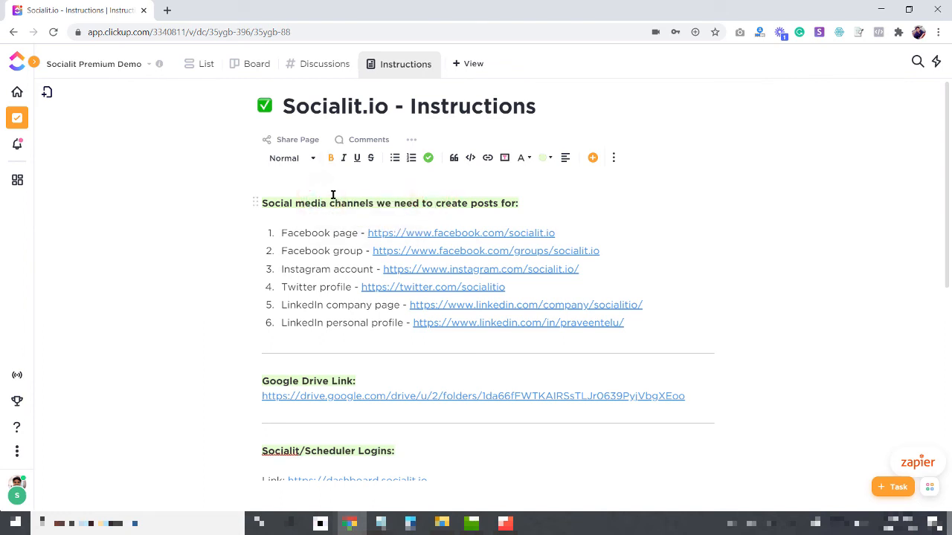
left_click_drag(308, 243, 342, 301)
left_click(344, 302)
scroll(221, 279, "down", 2)
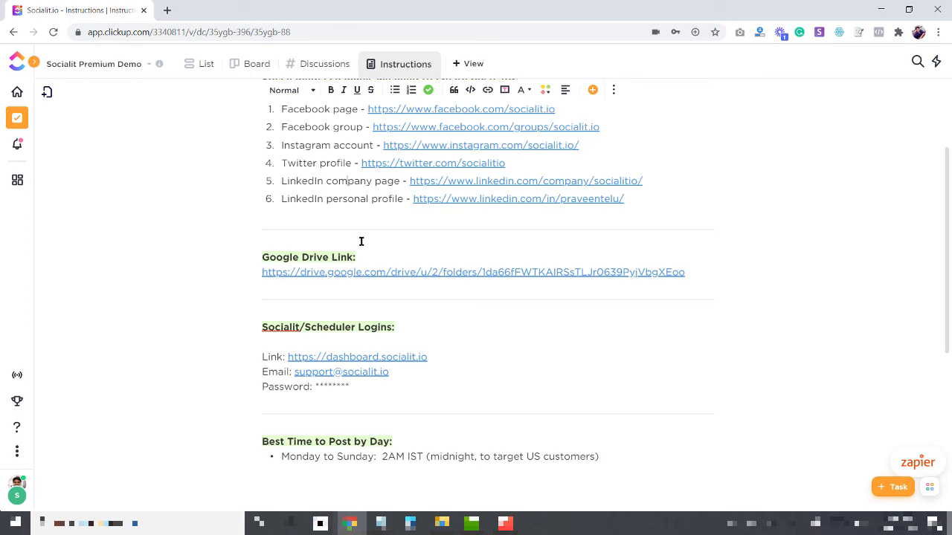
Return to the board, view Post 2's details, and come back to the board after a brief look at the instructions
left_click(254, 64)
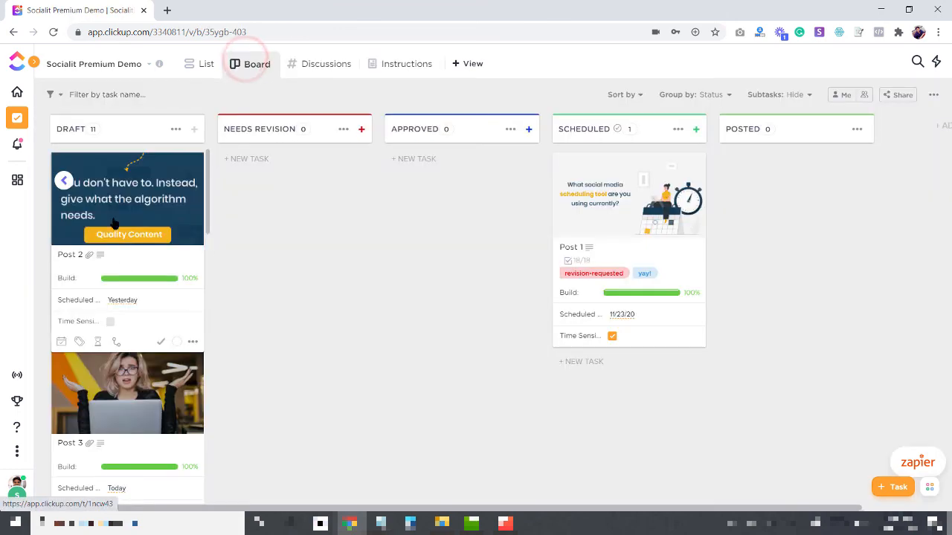
left_click(132, 211)
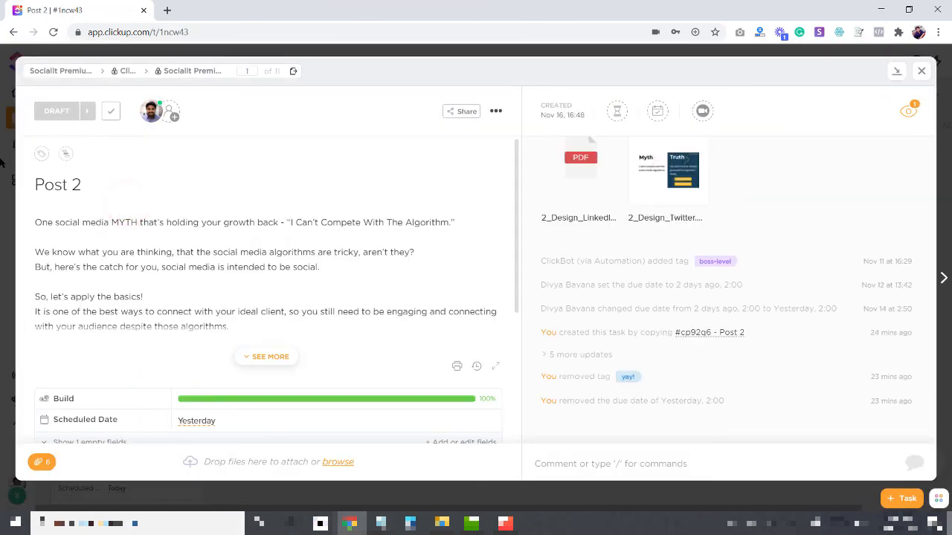
key("Escape")
left_click(400, 66)
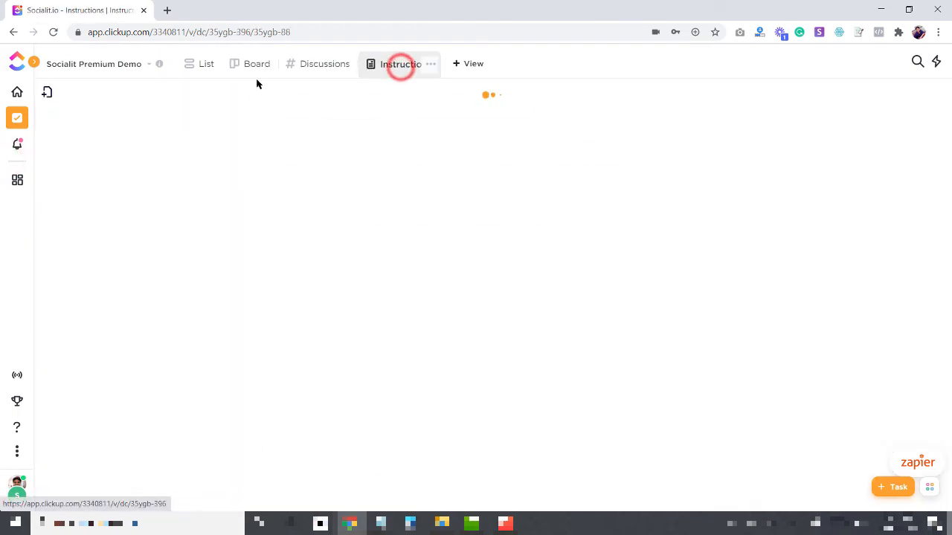
left_click(232, 67)
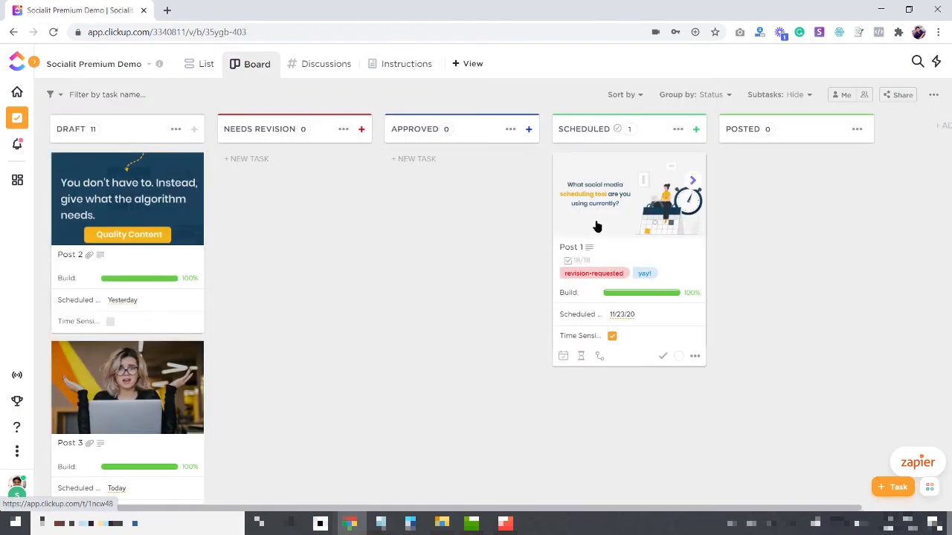
Reopen the Instructions document and examine the scheduler logins, the best time to post by day and the resources
left_click(416, 67)
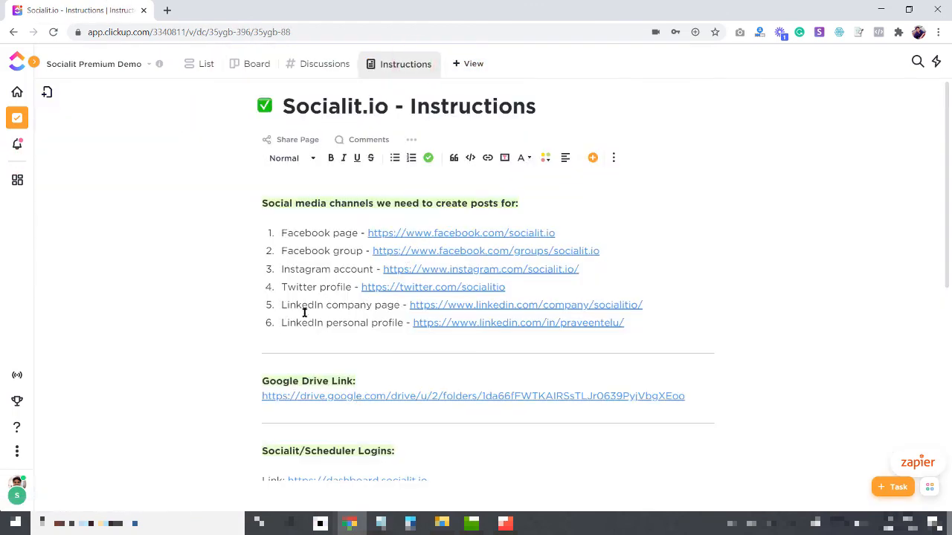
scroll(304, 313, "down", 3)
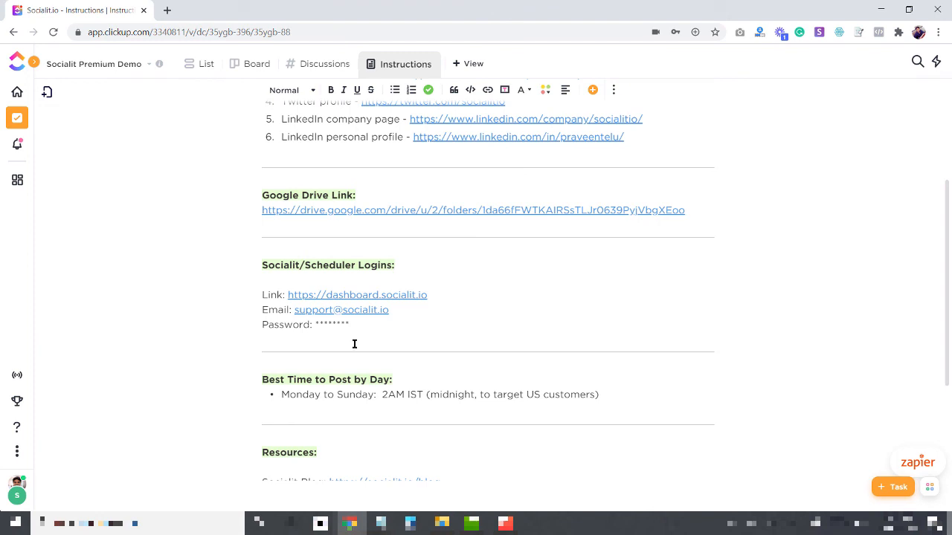
scroll(311, 303, "down", 3)
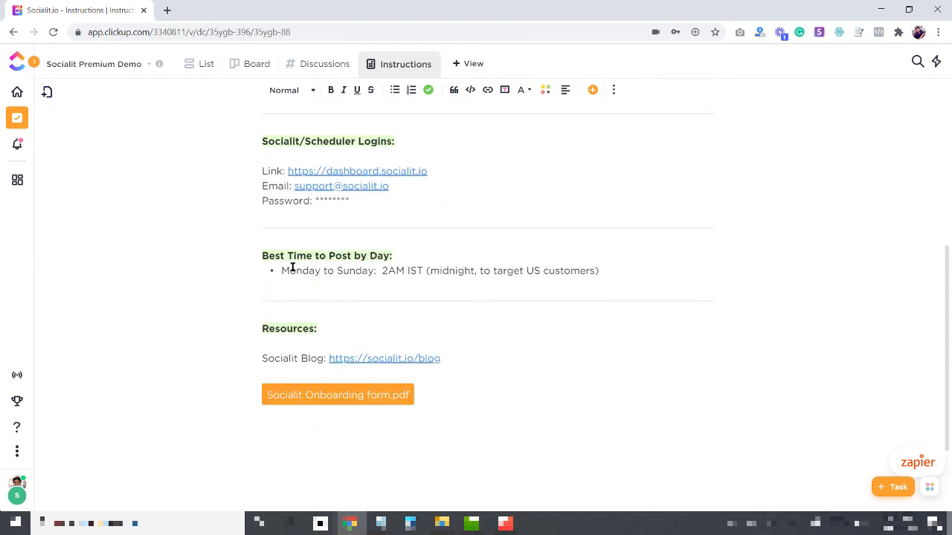
left_click_drag(354, 271, 443, 270)
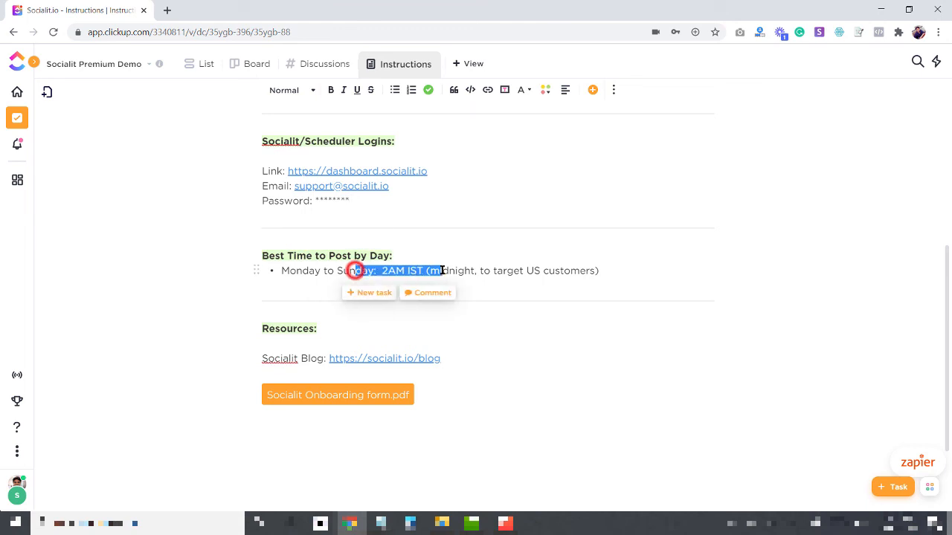
left_click(195, 260)
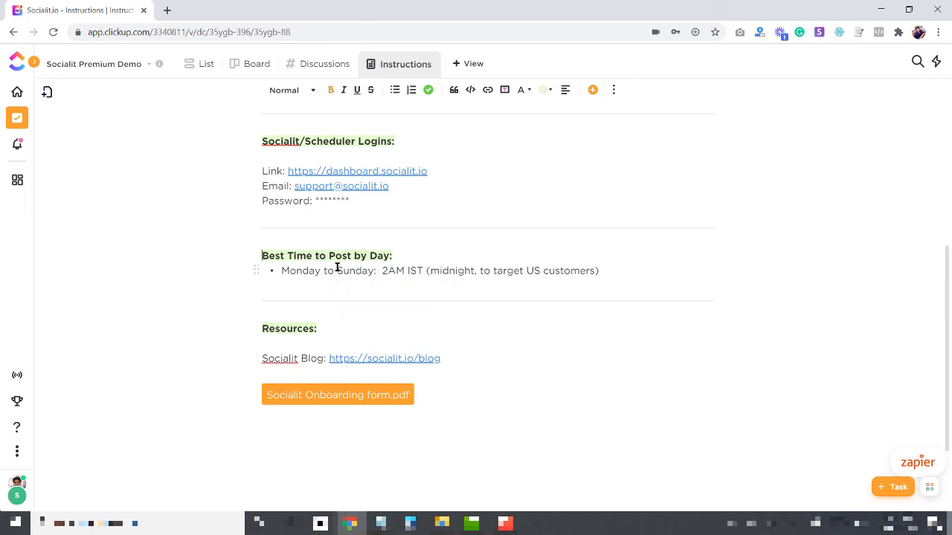
scroll(414, 276, "down", 2)
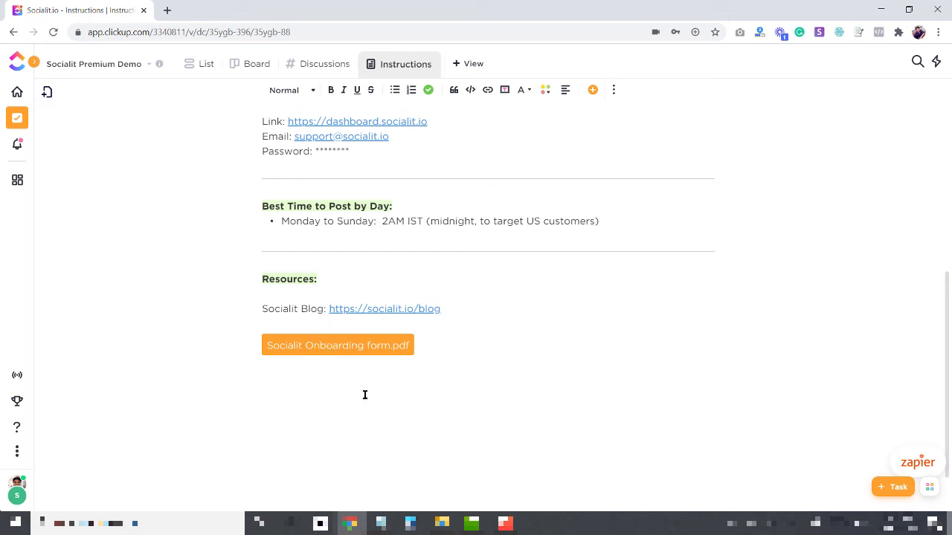
Review the whole Instructions document again, from the social media channels to the onboarding form resource
scroll(364, 395, "up", 1)
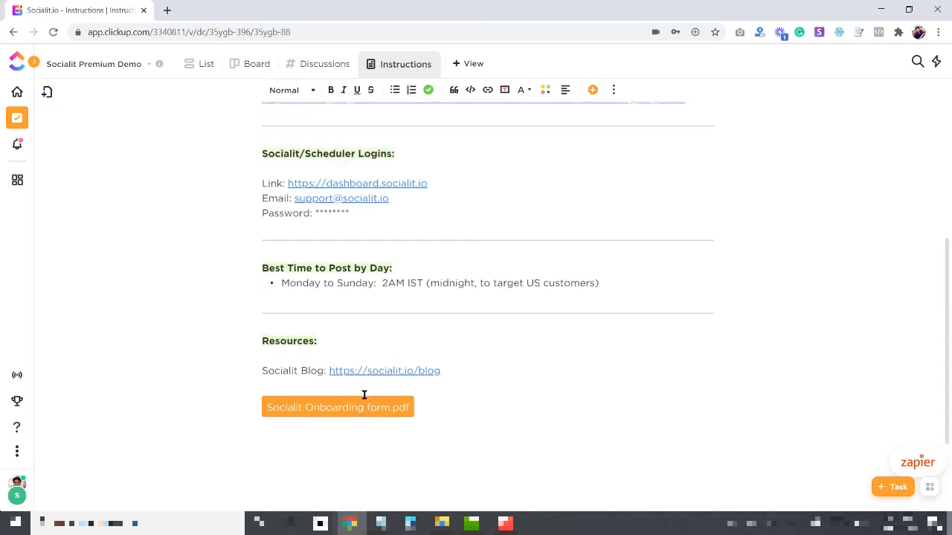
scroll(327, 386, "up", 5)
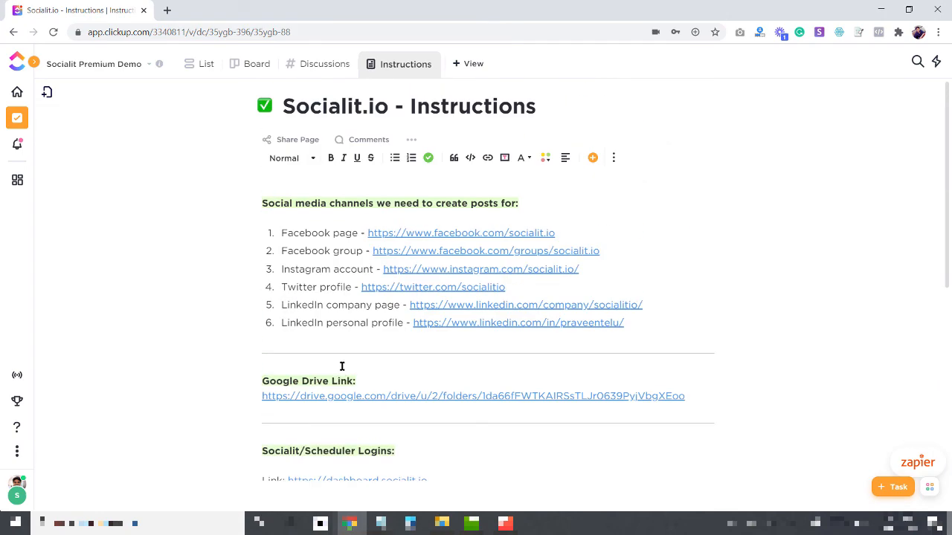
scroll(340, 366, "down", 6)
scroll(327, 367, "up", 6)
scroll(353, 187, "down", 3)
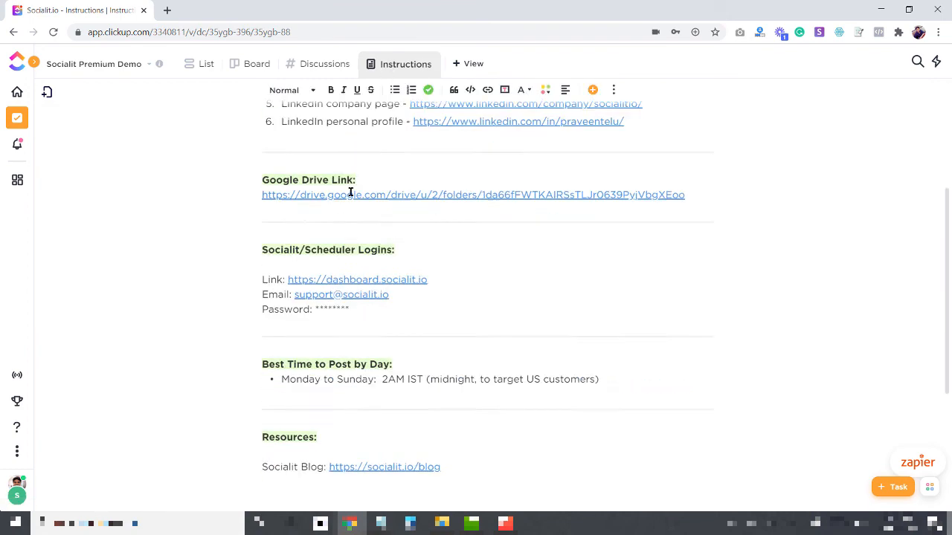
scroll(351, 192, "down", 1)
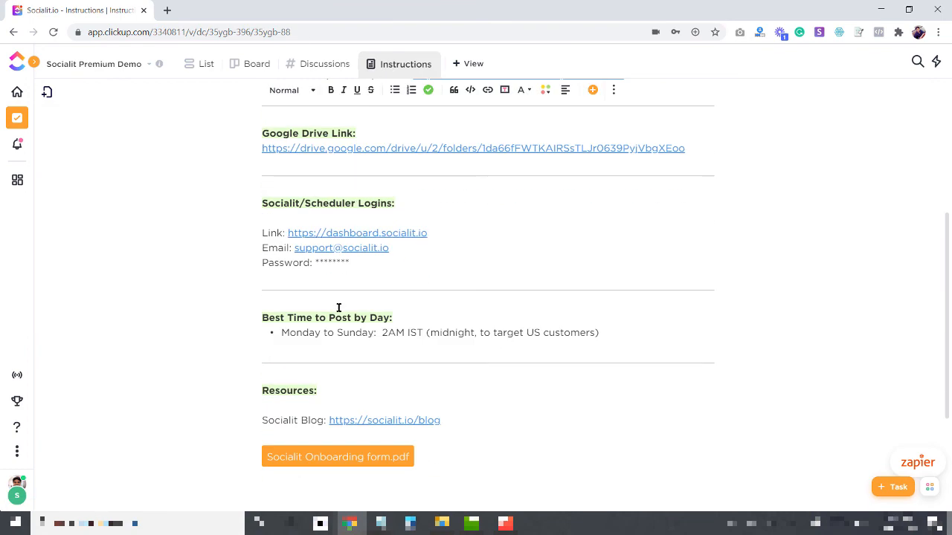
scroll(338, 308, "up", 4)
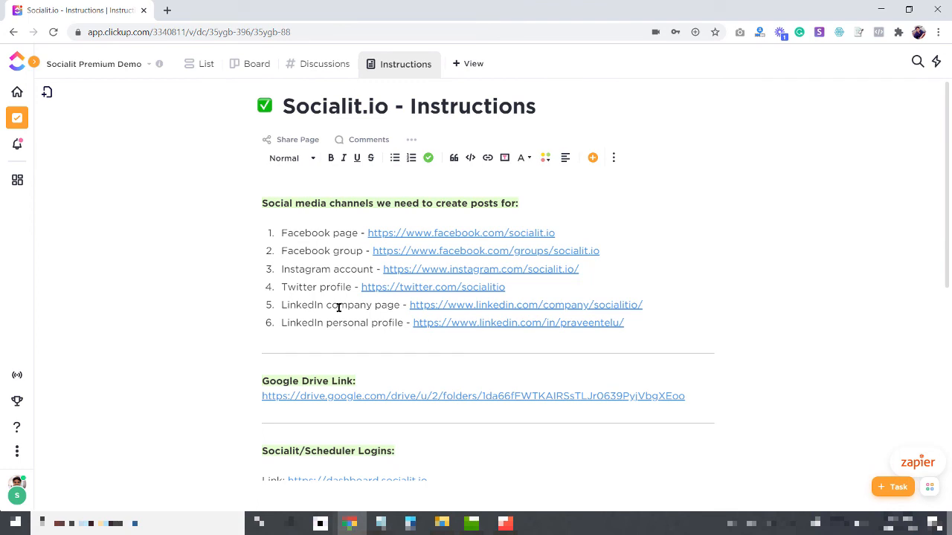
Revisit the Discussions channel, check the posts on the board, and return to the discussion
left_click(308, 68)
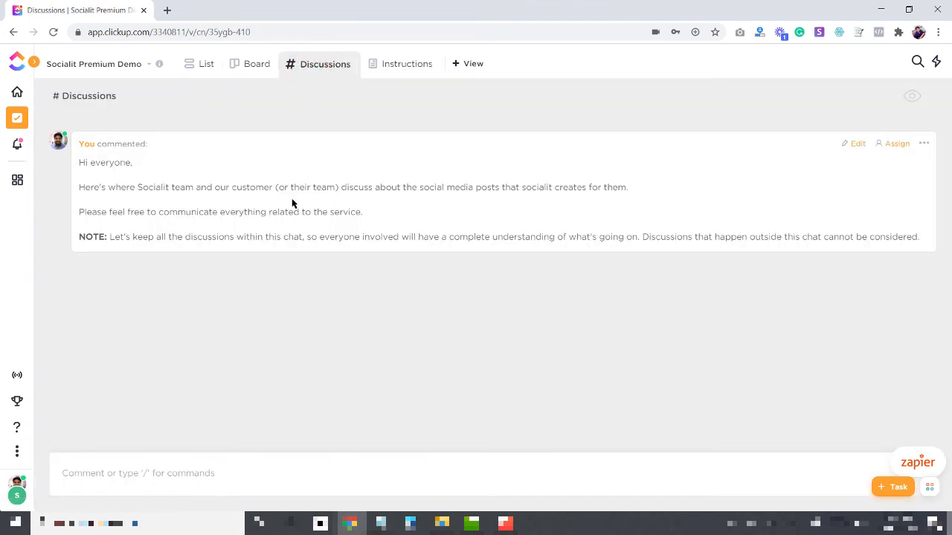
left_click(251, 77)
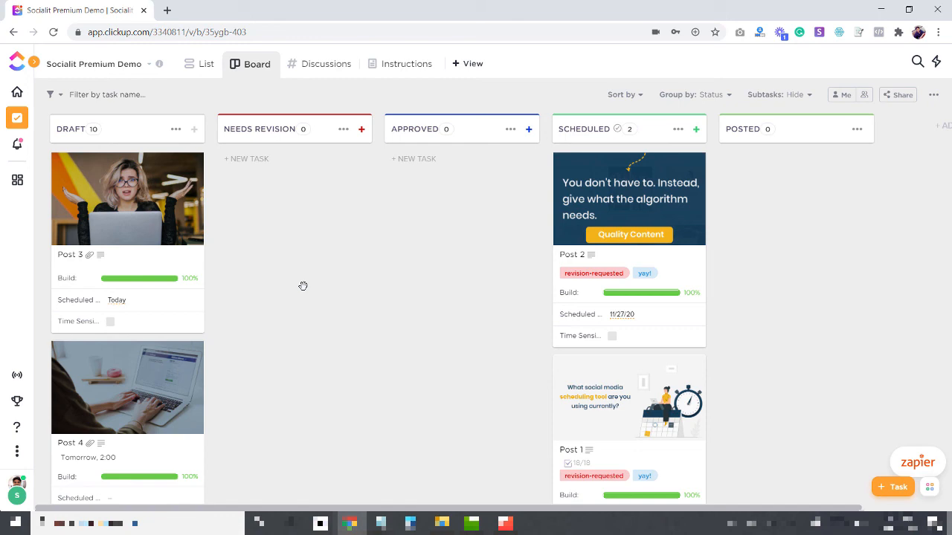
left_click(325, 63)
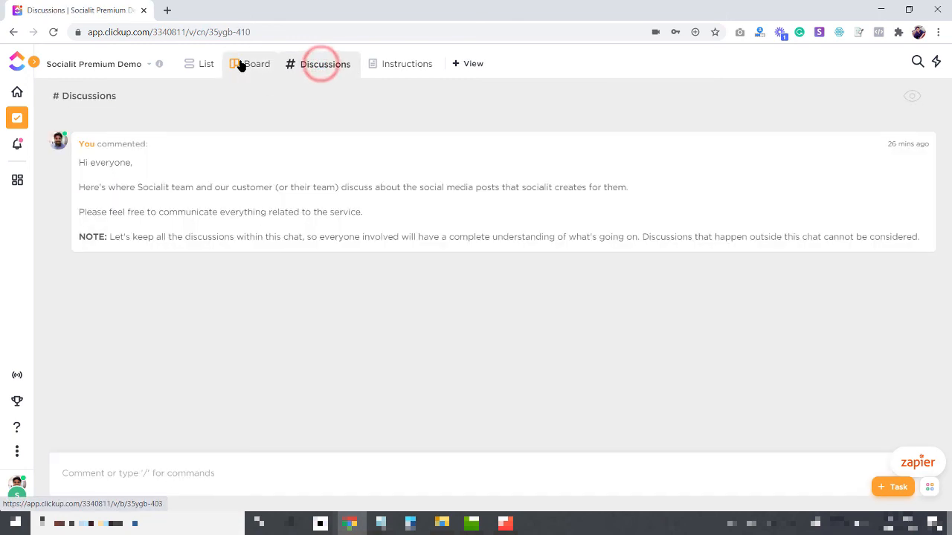